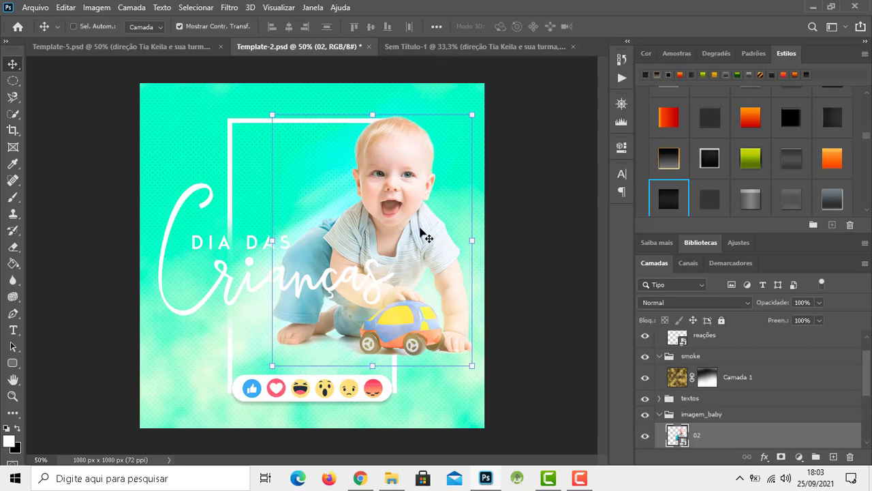
Hide baby photo layer 02 and bring in the children's group photo, scaled to the frame bottom.
scroll(648, 429, down, 1)
click(648, 412)
click(475, 46)
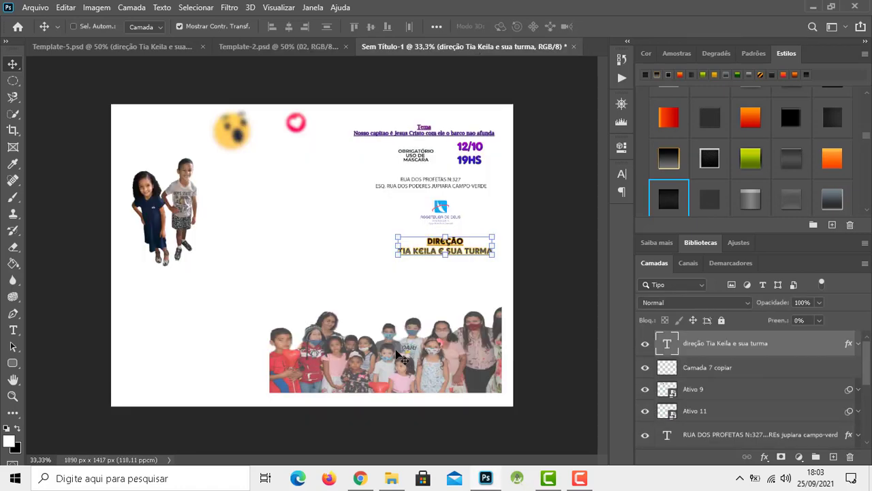
drag(379, 373, 323, 325)
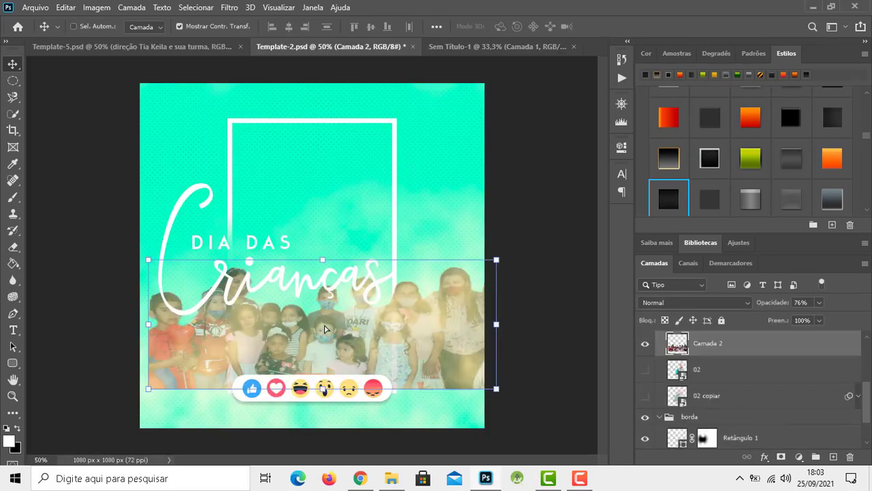
drag(496, 389, 365, 366)
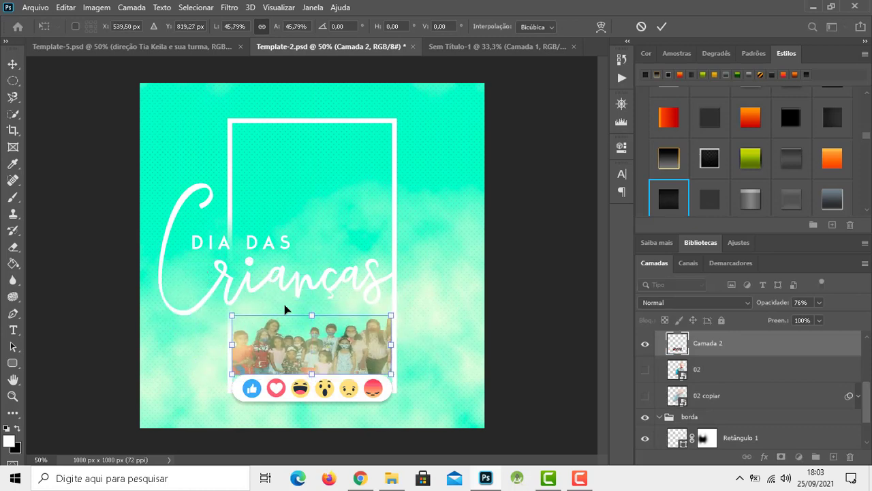
key(Return)
Move the group photo into the smoke group and expand the heading text group.
drag(712, 349, 721, 385)
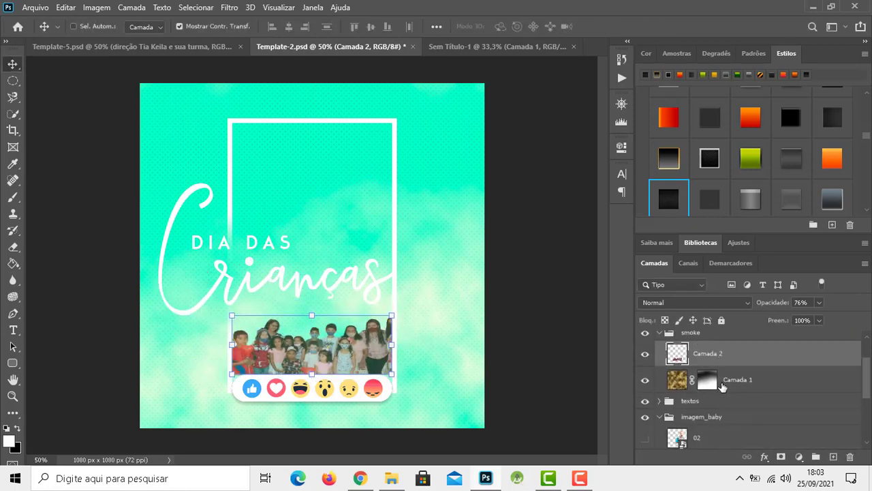
click(736, 380)
scroll(733, 400, down, 2)
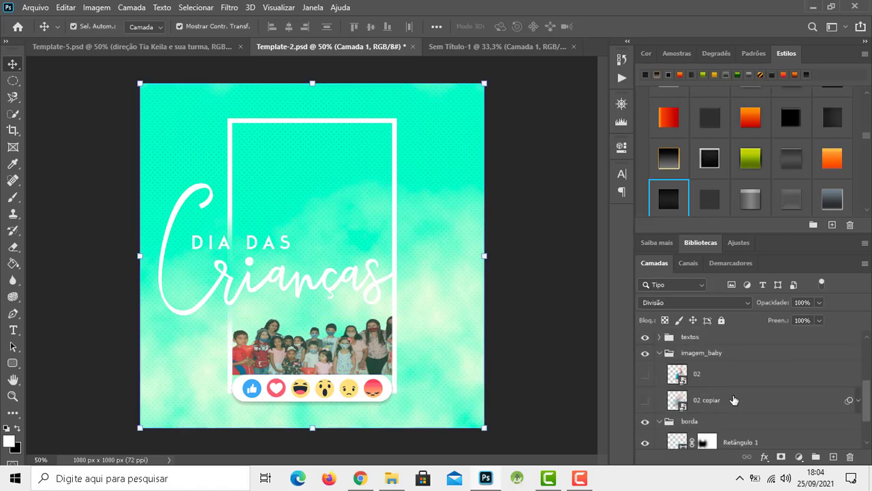
click(659, 337)
Retype the 'dia das' heading as 'culto dia das' and shift it to the right.
click(697, 387)
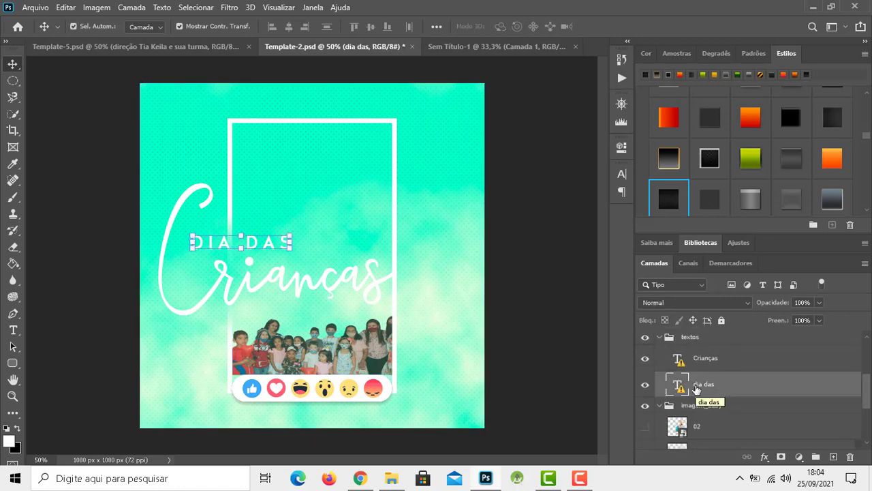
key(t)
click(228, 242)
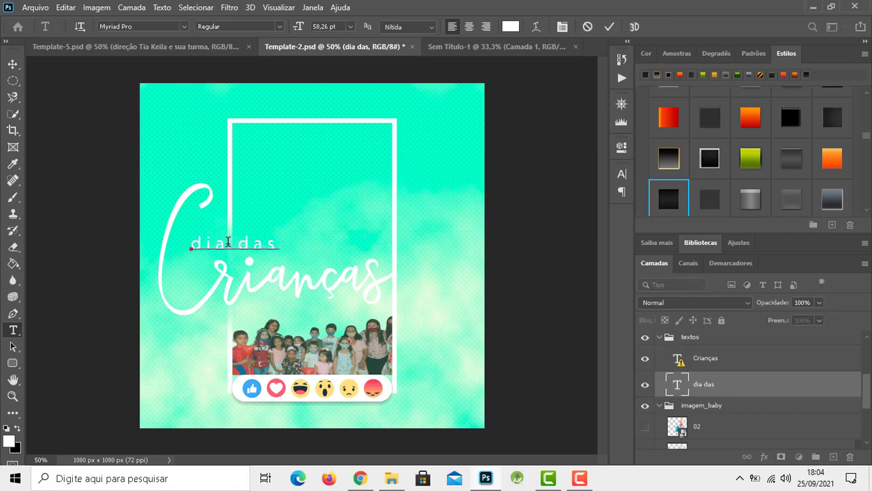
double_click(258, 242)
text(ulto)
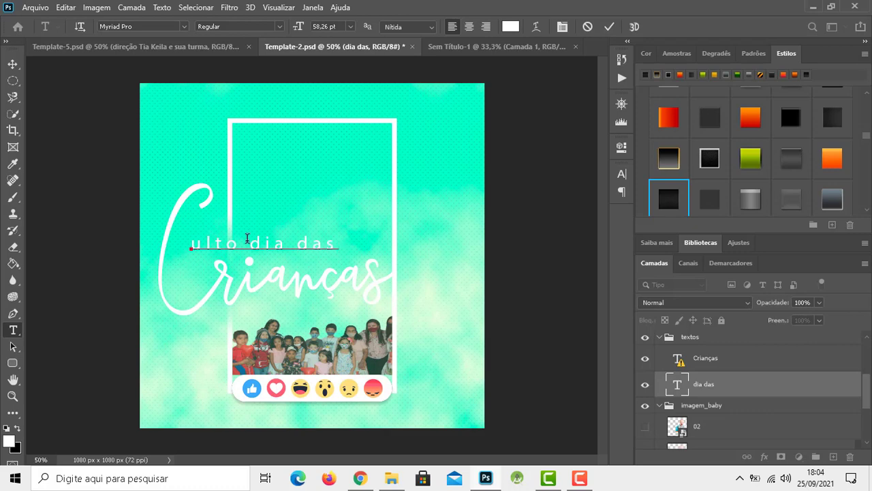
text(lto dia das)
click(12, 63)
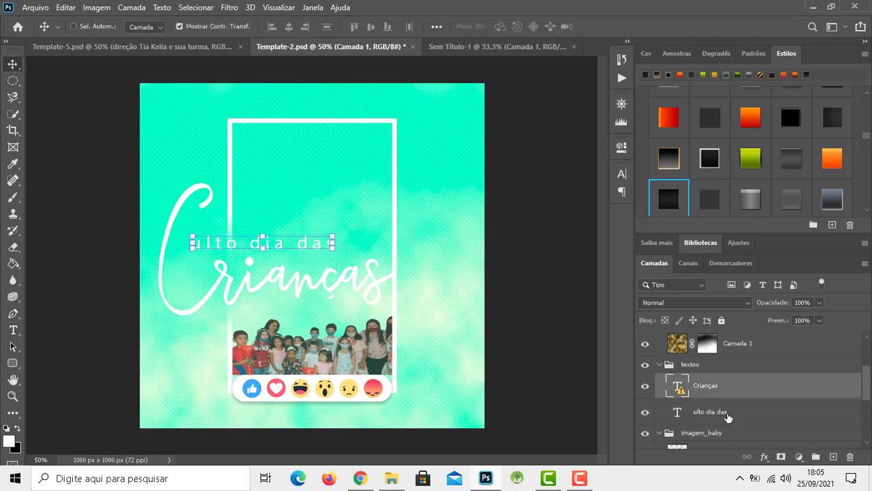
drag(272, 244, 316, 246)
key(t)
key(ctrl+Return)
Try gradient, bevel, stroke and white Styles presets on the 'culto dia das' heading.
key(v)
scroll(749, 170, down, 2)
click(673, 122)
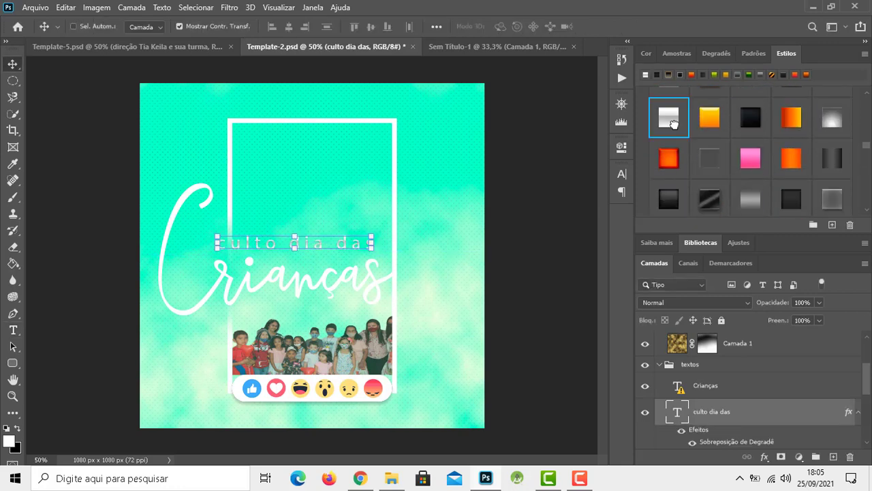
scroll(735, 157, up, 2)
click(733, 167)
scroll(737, 172, up, 2)
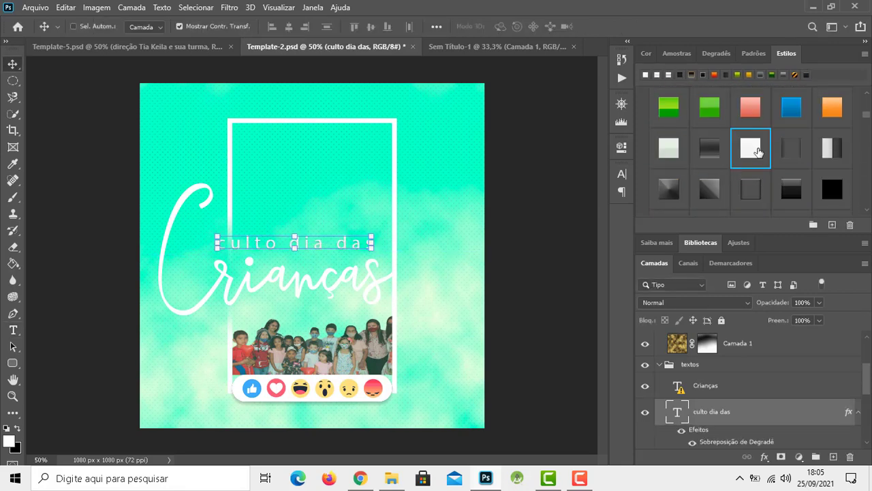
click(751, 147)
scroll(750, 167, up, 2)
click(827, 189)
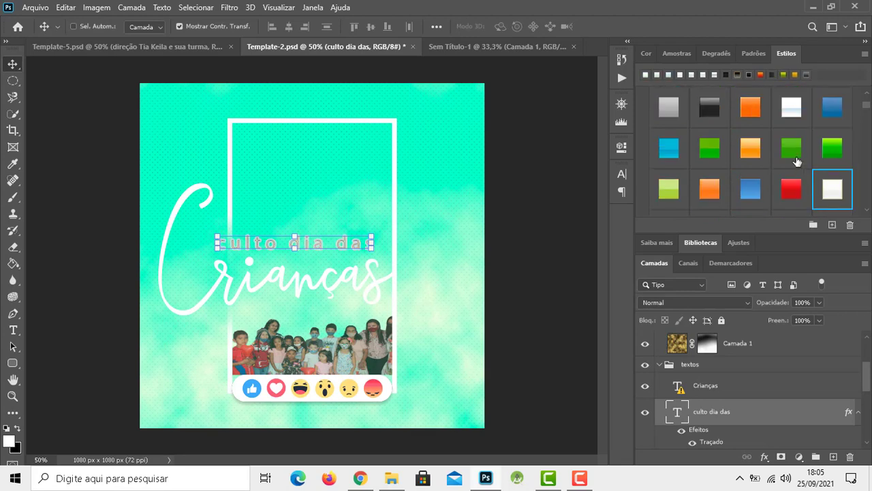
scroll(804, 170, up, 2)
click(791, 189)
scroll(790, 164, down, 5)
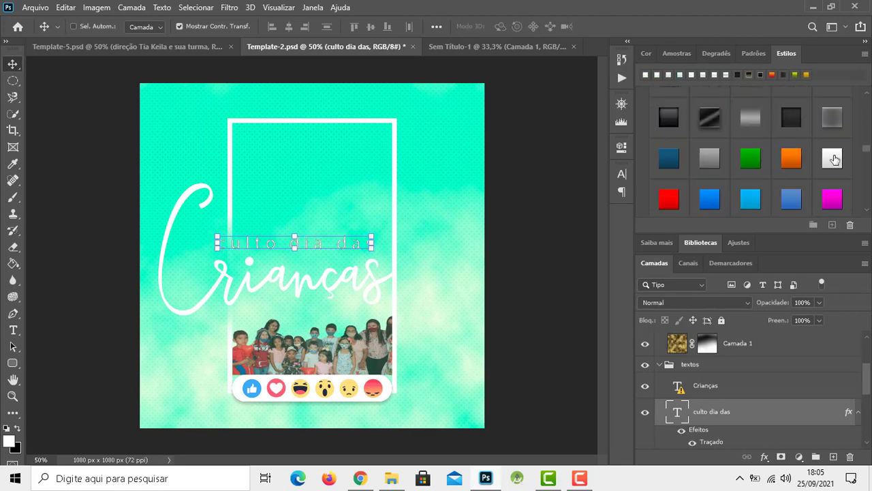
click(801, 168)
scroll(783, 171, up, 2)
scroll(777, 170, up, 2)
click(791, 107)
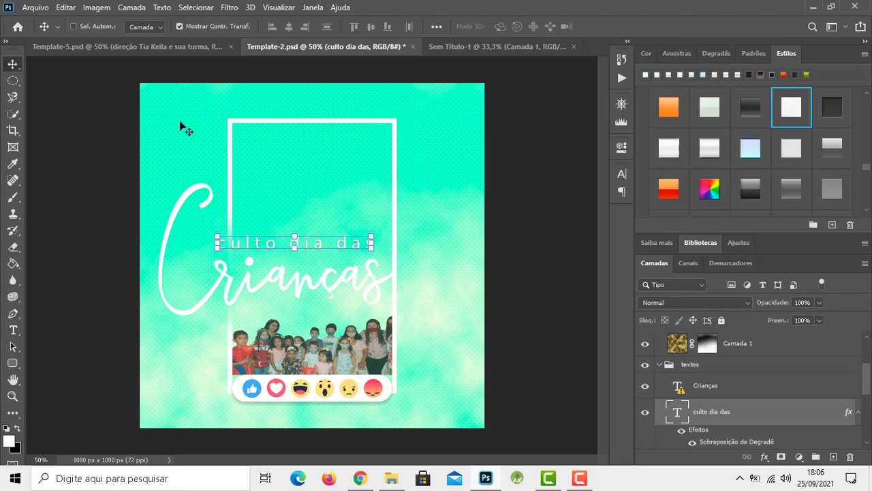
Apply the white gradient style and nudge the heading slightly down above Crianças.
click(12, 80)
click(13, 65)
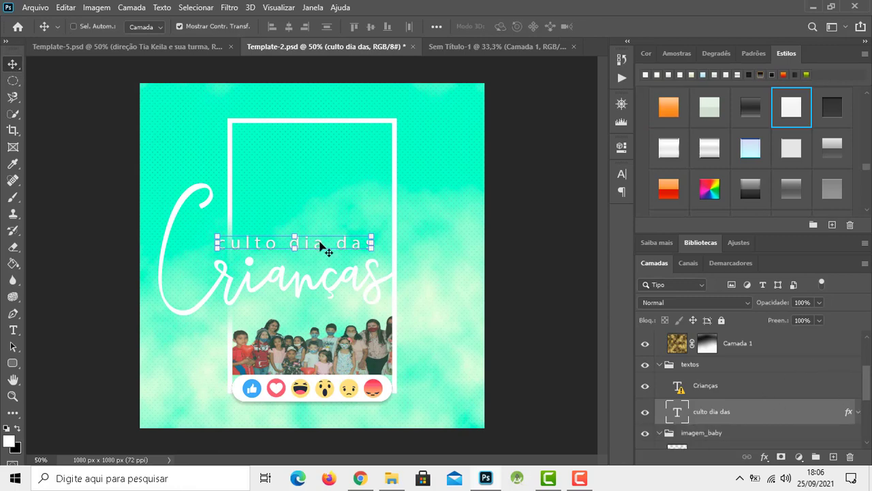
drag(323, 247, 317, 250)
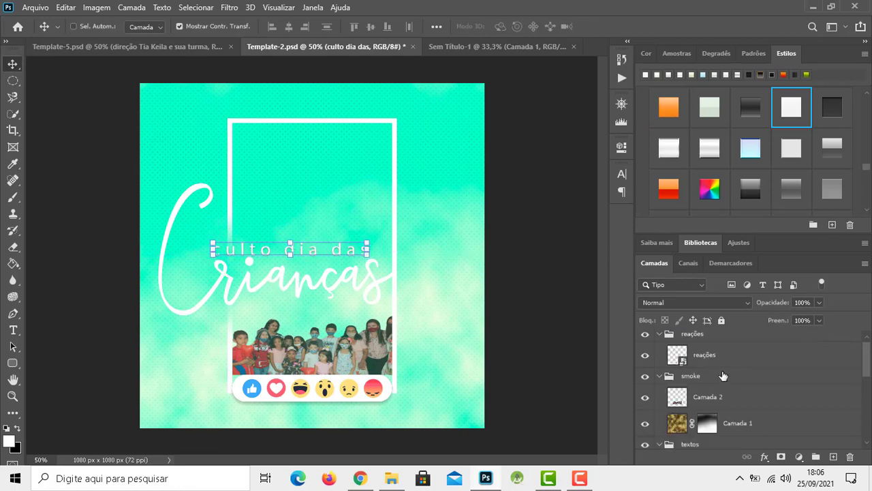
click(696, 393)
Copy the two-children photo into Template-2, scaled slightly down at the frame's top right.
click(476, 46)
click(715, 336)
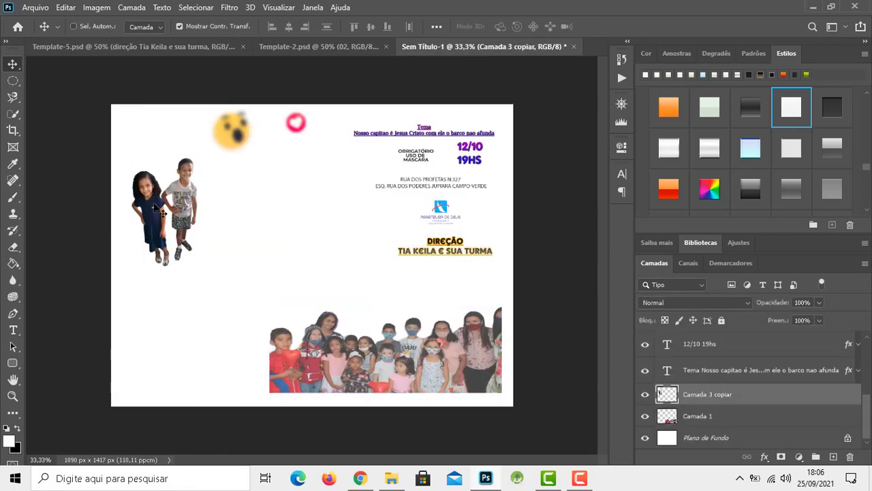
drag(164, 205, 422, 181)
drag(382, 255, 386, 246)
drag(434, 188, 395, 182)
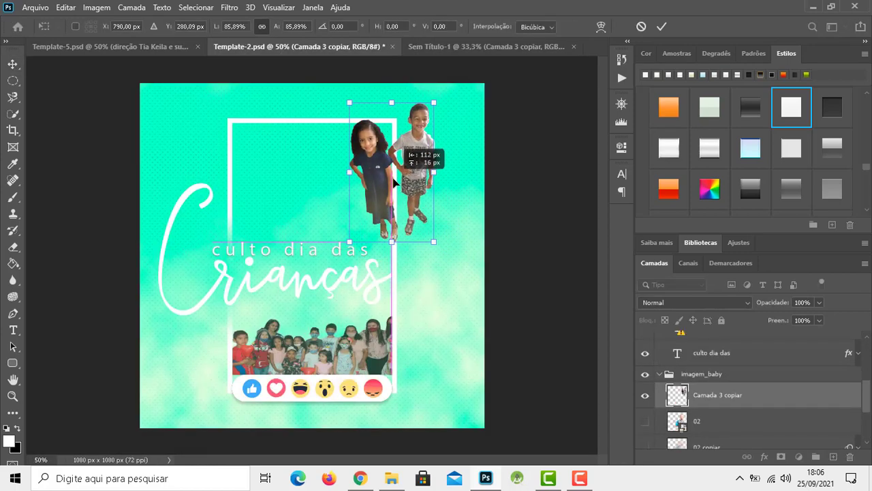
key(Return)
Copy the Tema text across, replace it with the 'Cantores' singers' names, and place it in the frame.
click(476, 46)
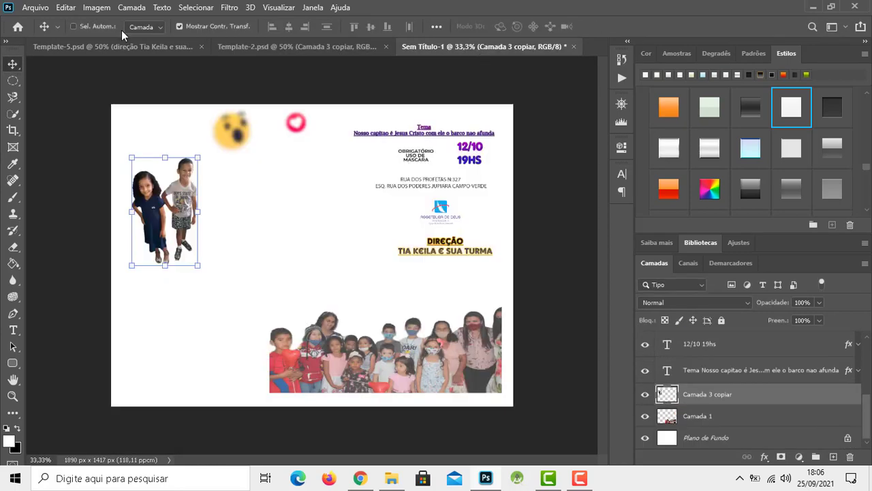
click(417, 131)
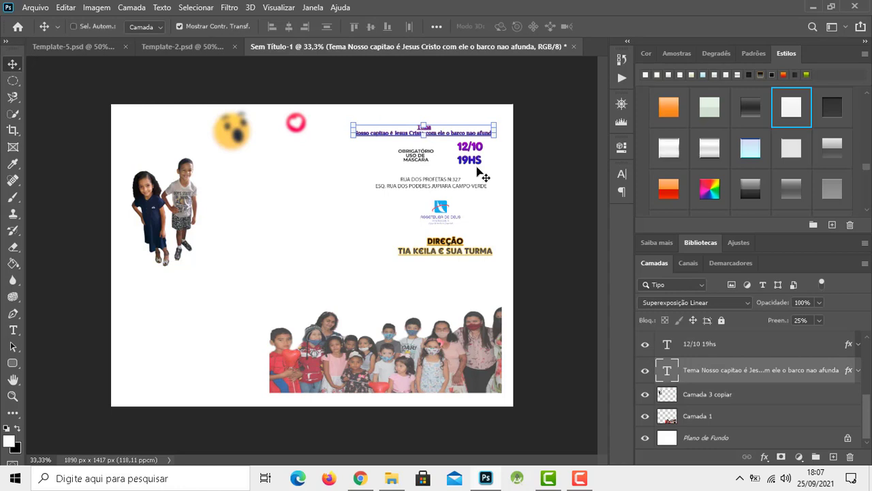
drag(447, 138, 366, 106)
click(14, 330)
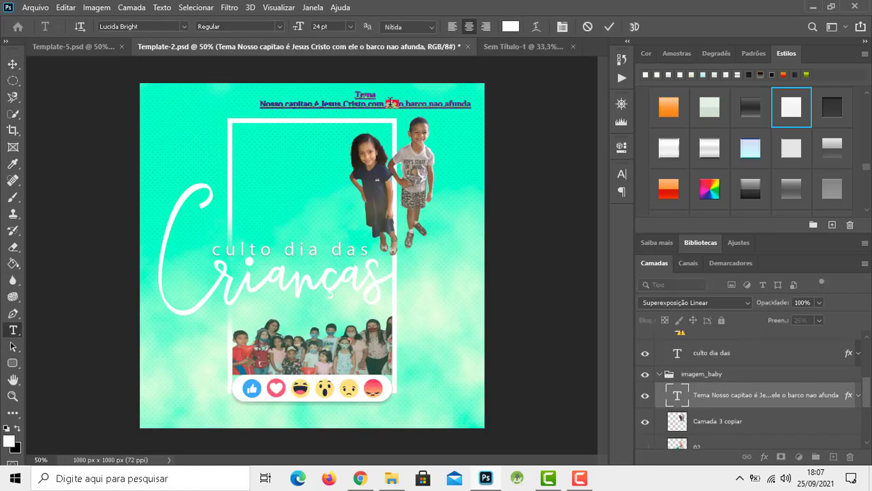
key(ctrl+v)
click(13, 64)
mouse_move(374, 118)
mouse_down()
mouse_move(426, 136)
mouse_move(308, 183)
mouse_up()
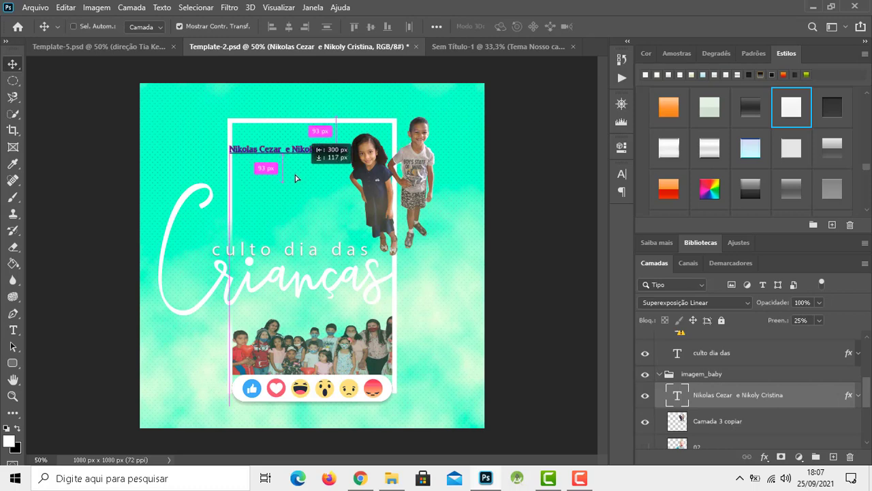
key(t)
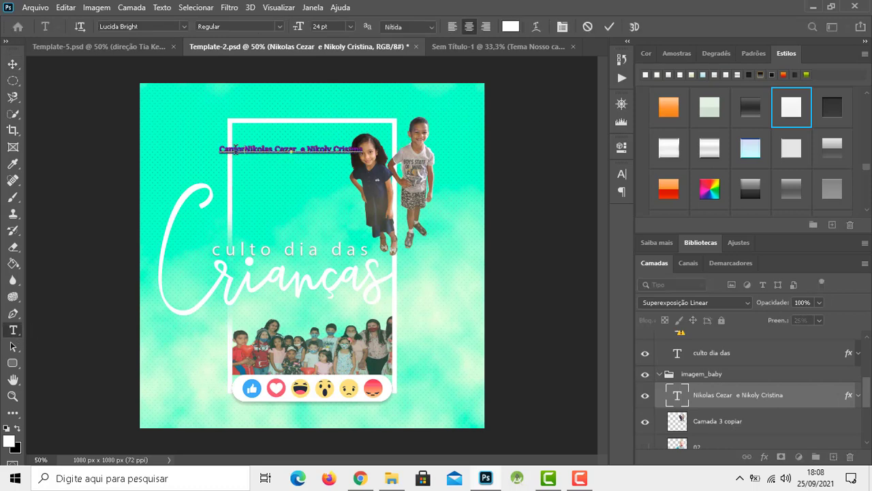
key(ctrl+Return)
Make the singers credit black and move it up and to the right.
key(v)
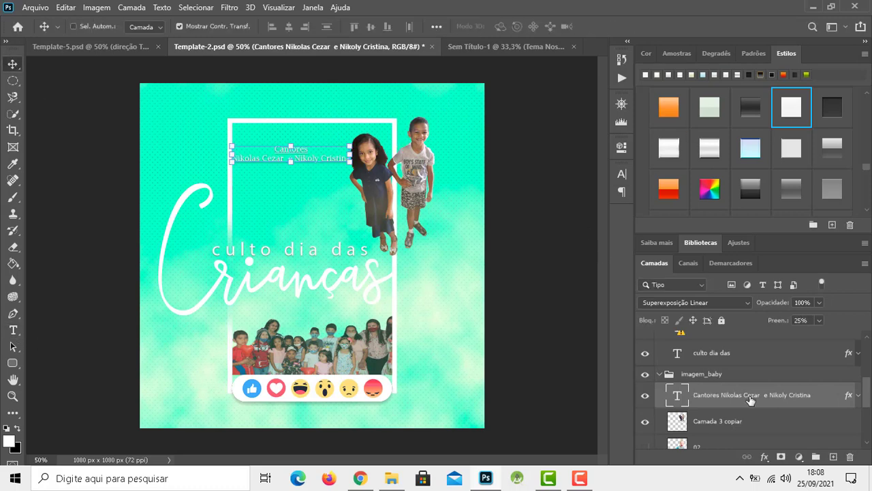
click(622, 174)
click(558, 244)
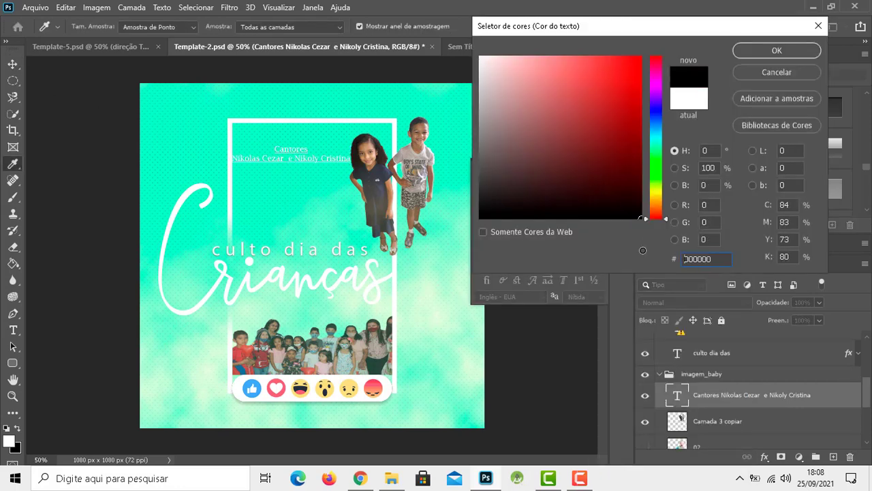
key(Return)
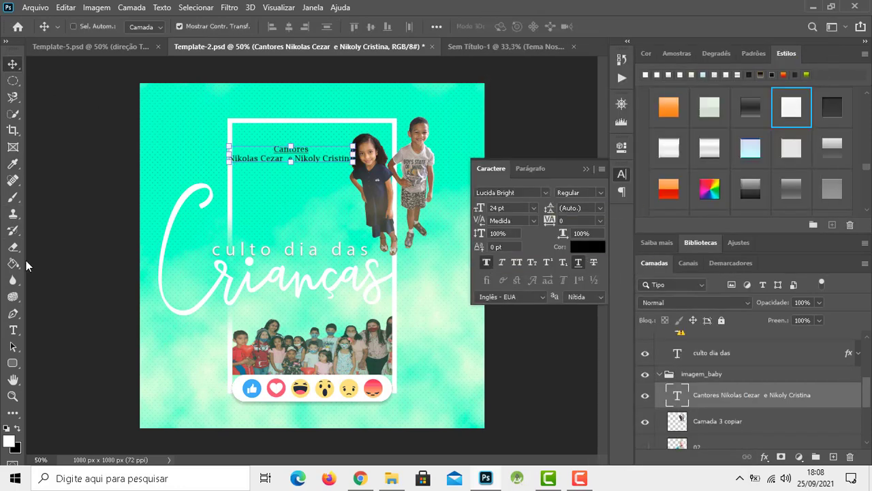
key(t)
click(294, 158)
key(Escape)
key(v)
drag(302, 162, 329, 156)
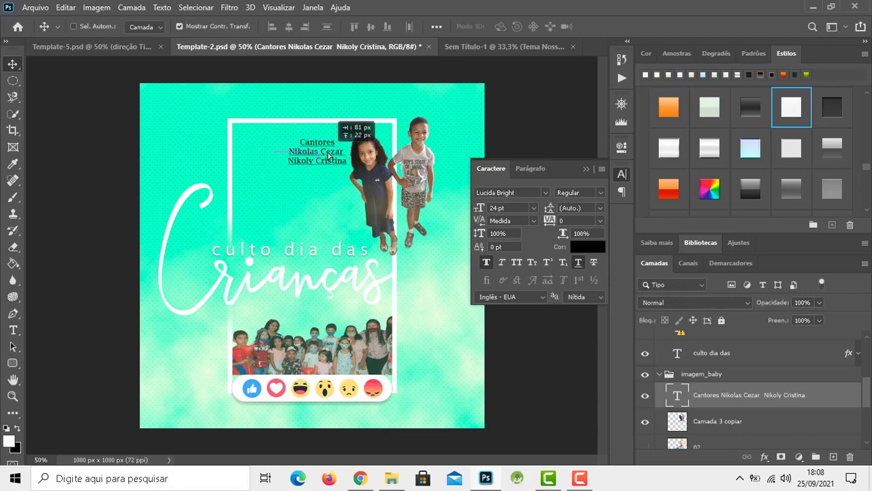
Set the singers credit font to &Matchmaker, resize it and move it lower right.
click(546, 192)
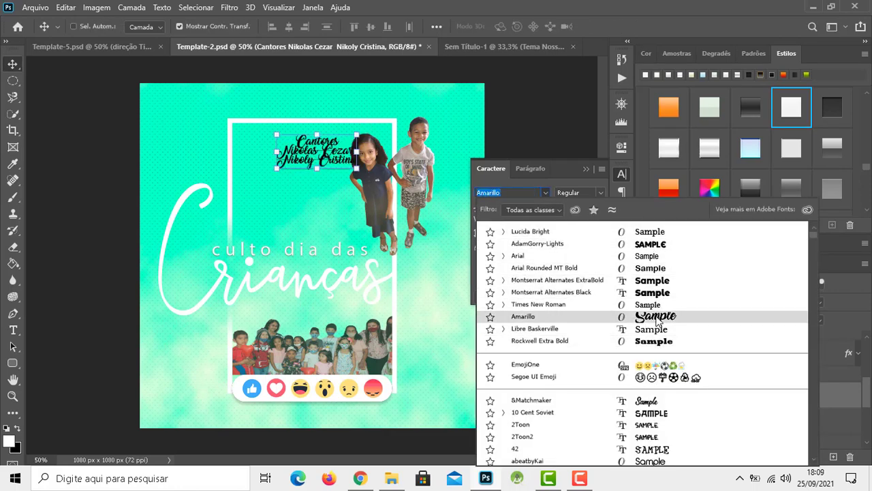
click(652, 401)
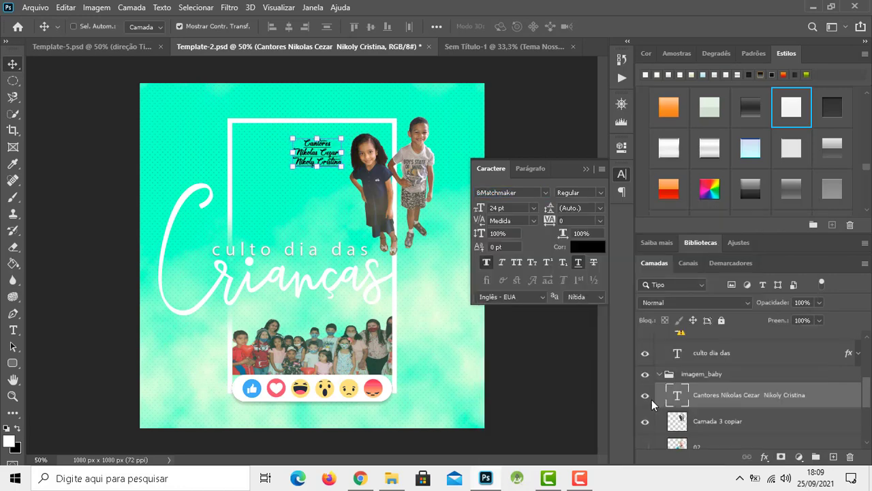
drag(293, 173, 285, 181)
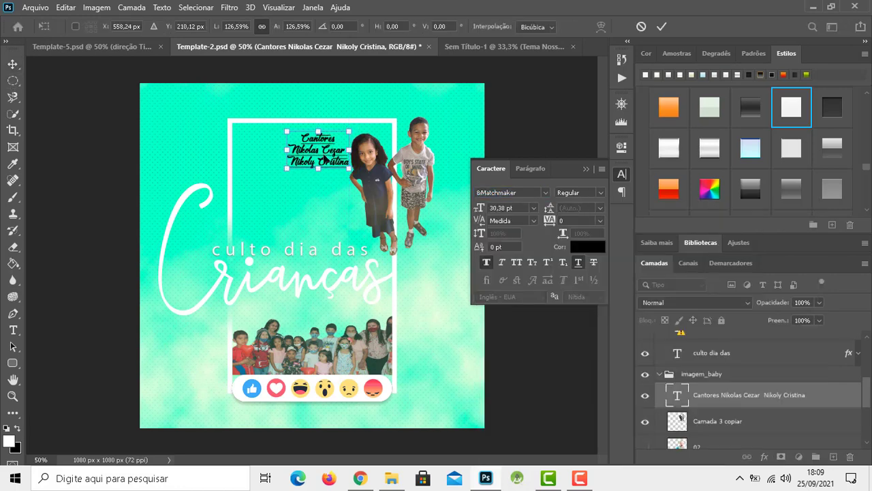
mouse_move(317, 153)
mouse_down()
mouse_move(450, 271)
mouse_move(344, 217)
mouse_up()
key(Return)
Set the singers credit to 24 pt and start editing its wording to reorder the names.
click(534, 207)
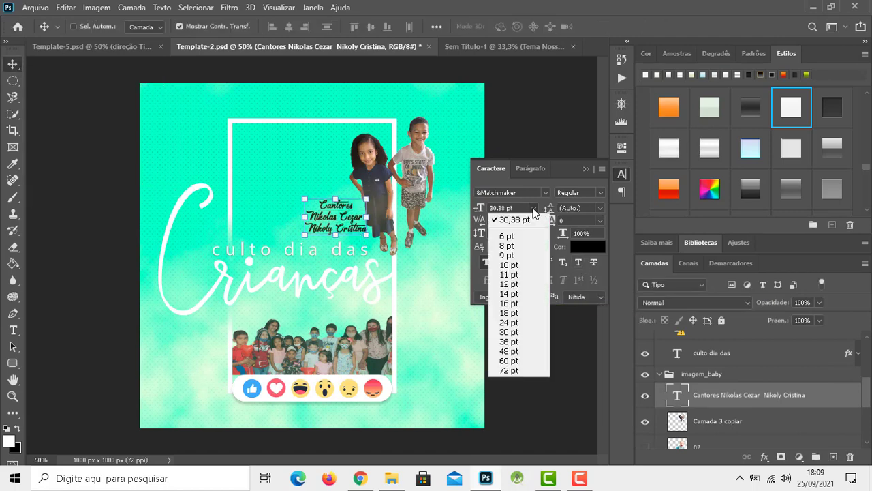
click(509, 322)
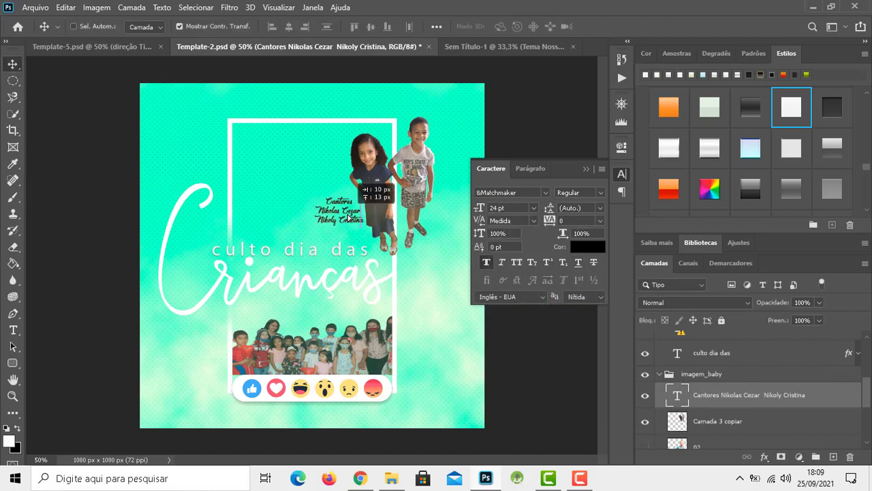
key(t)
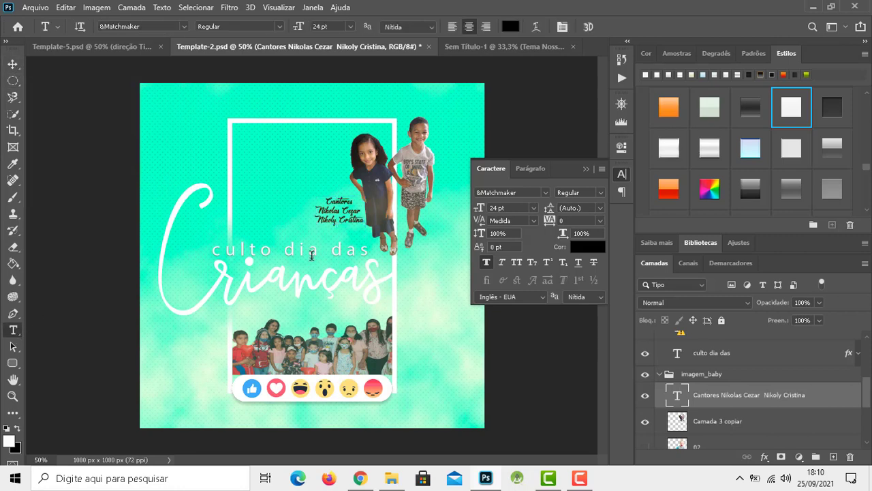
click(339, 210)
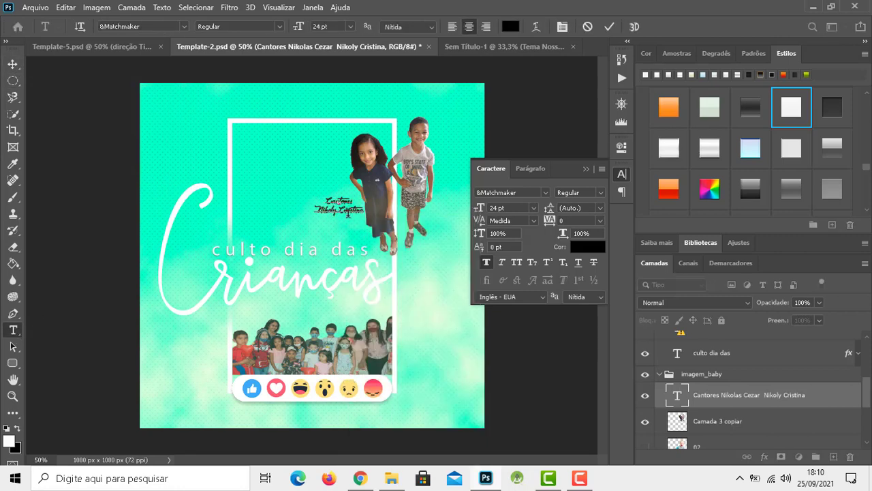
Copy the direção credit text from Sem Título-1 into Template-2.
click(12, 64)
click(504, 46)
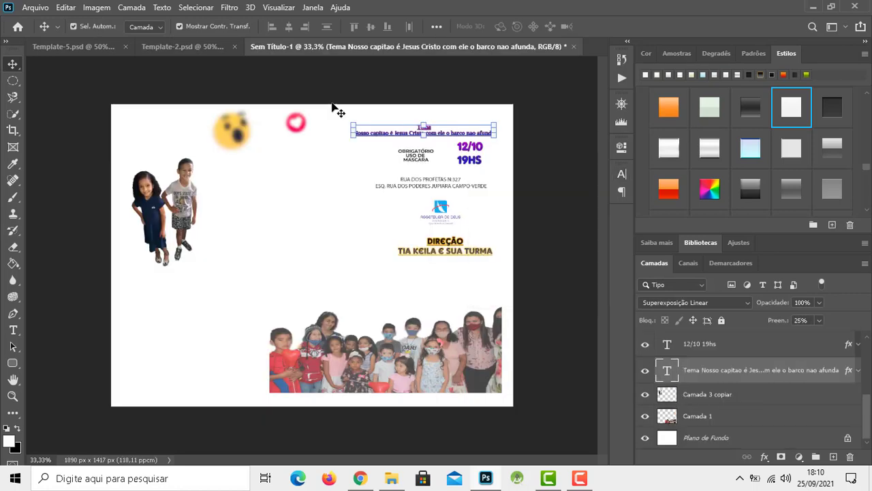
mouse_move(436, 246)
mouse_down()
mouse_move(295, 304)
mouse_move(354, 310)
mouse_move(338, 312)
mouse_up()
key(Return)
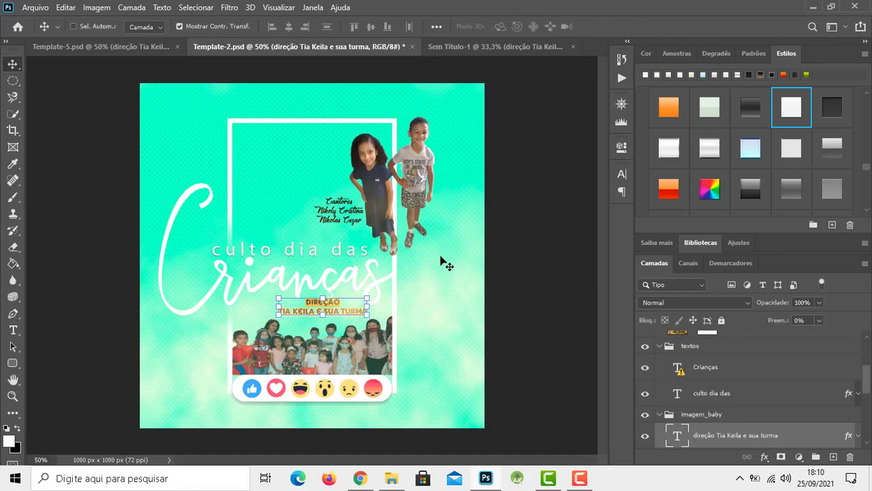
Try a few preset styles on the direction credit, then clear its layer style.
scroll(750, 150, down, 3)
click(710, 102)
click(791, 128)
scroll(769, 185, down, 1)
click(791, 147)
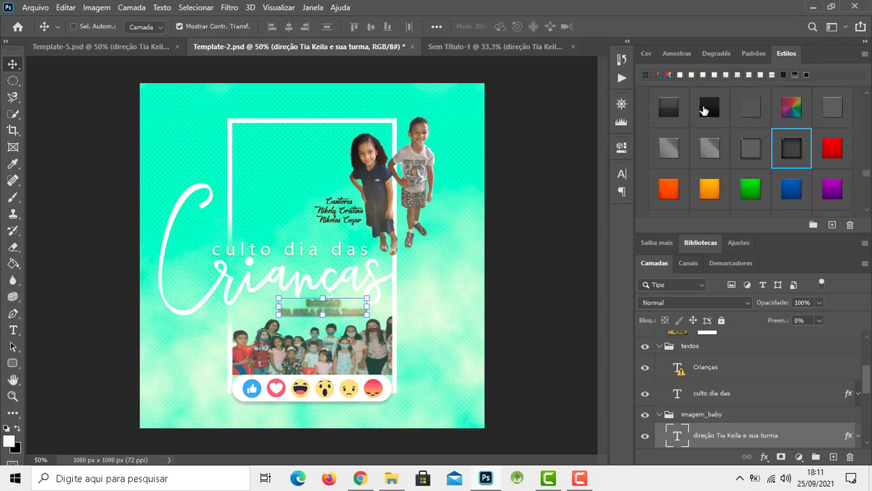
scroll(834, 147, down, 2)
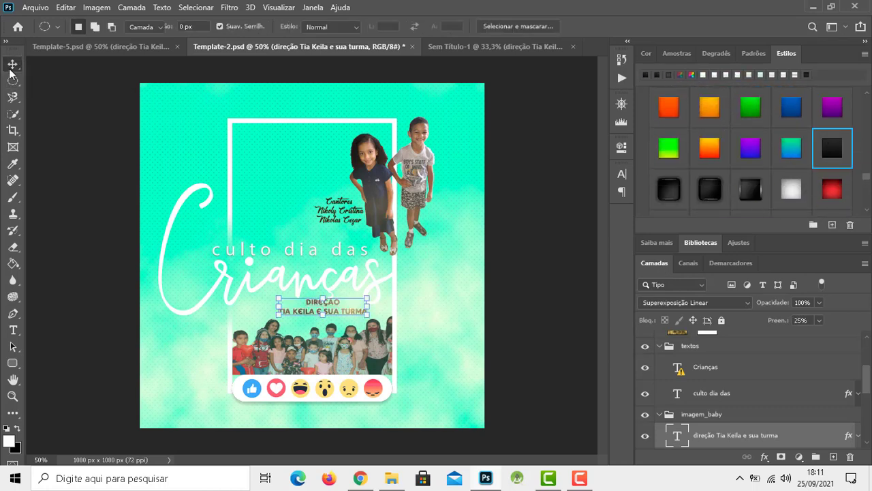
right_click(736, 435)
click(770, 457)
Colour the direction credit 000000, position it under Crianças, and copy the address text across.
click(621, 174)
click(595, 249)
text(000000)
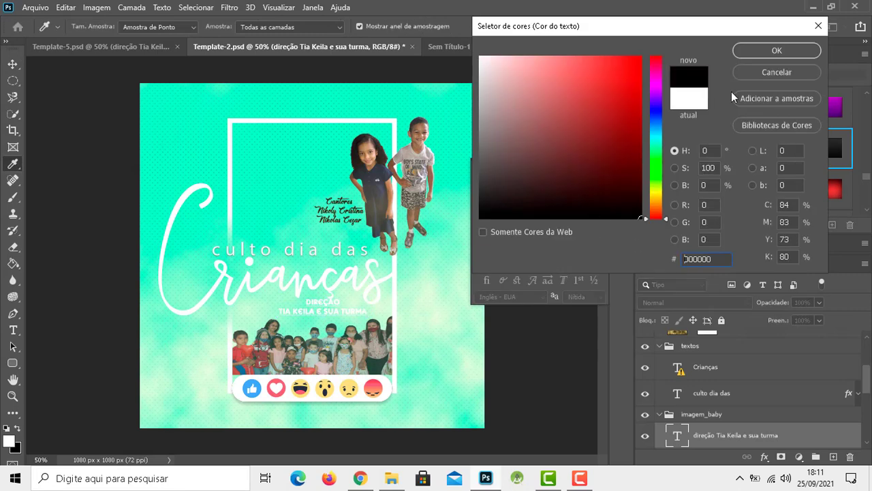
key(Return)
drag(332, 314, 338, 316)
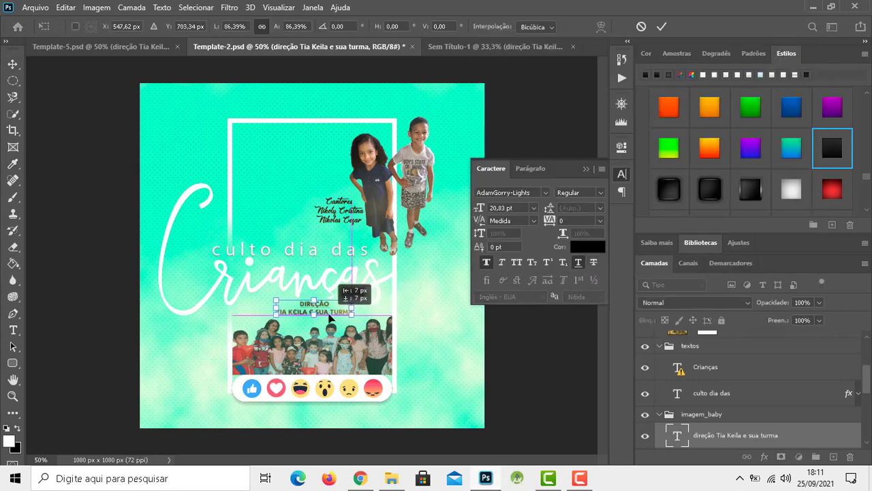
click(11, 83)
click(13, 64)
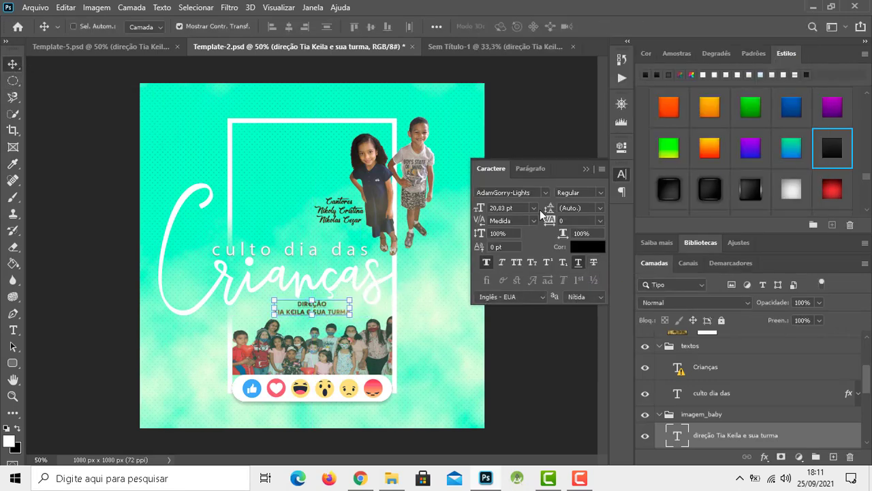
drag(331, 310, 478, 160)
Drop the address text just below the reaction bar, then return to Sem Título-1.
drag(446, 183, 320, 420)
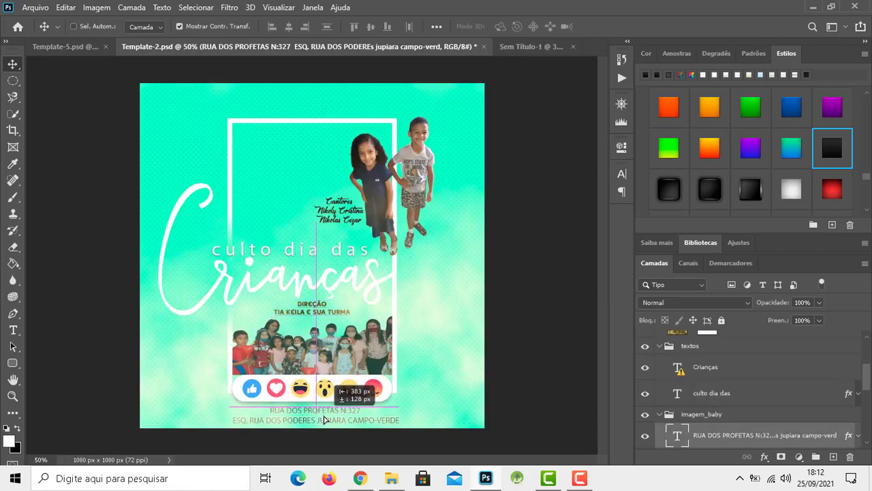
drag(324, 420, 319, 421)
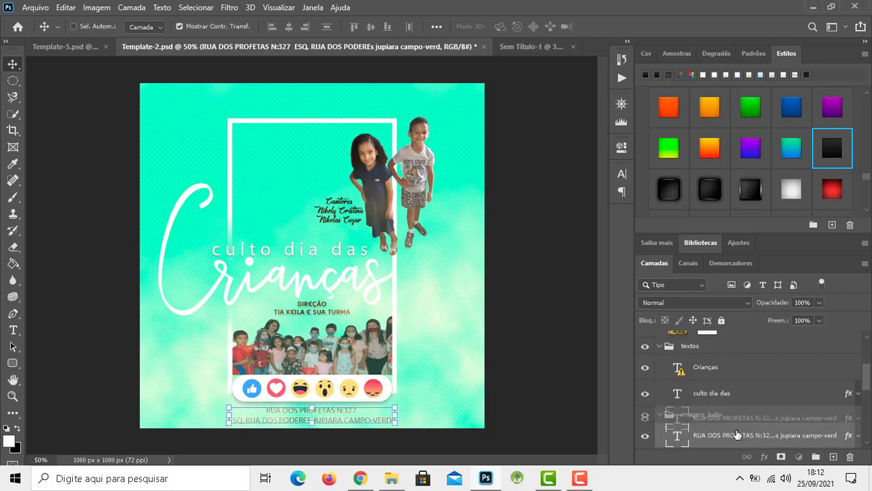
click(621, 175)
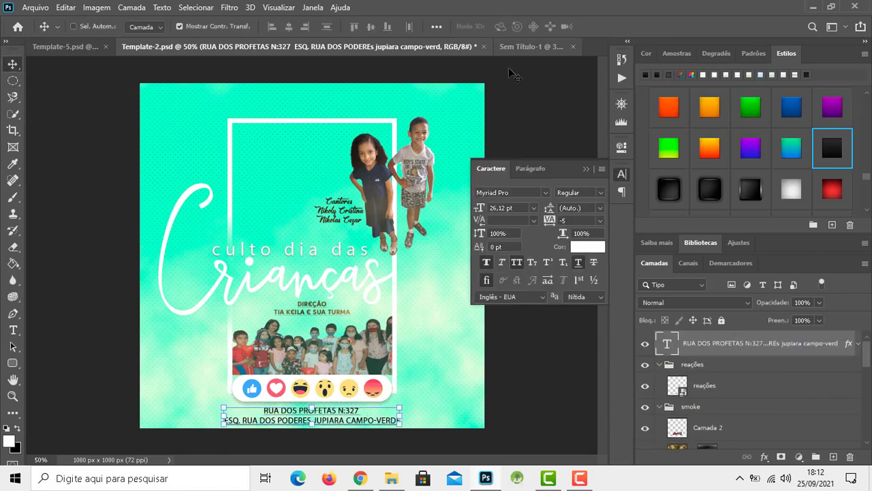
click(531, 47)
click(94, 28)
Copy the Tema theme line to the flyer's top and colour it black.
click(423, 133)
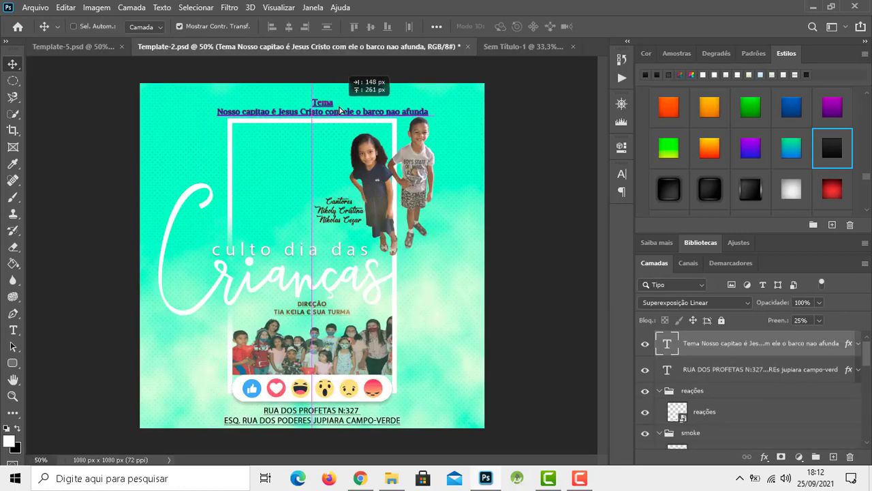
drag(185, 46, 330, 111)
click(621, 173)
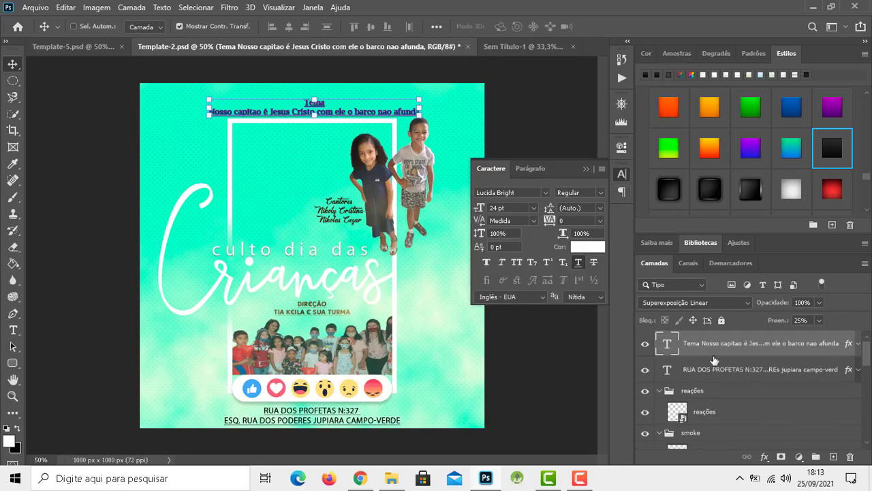
click(587, 246)
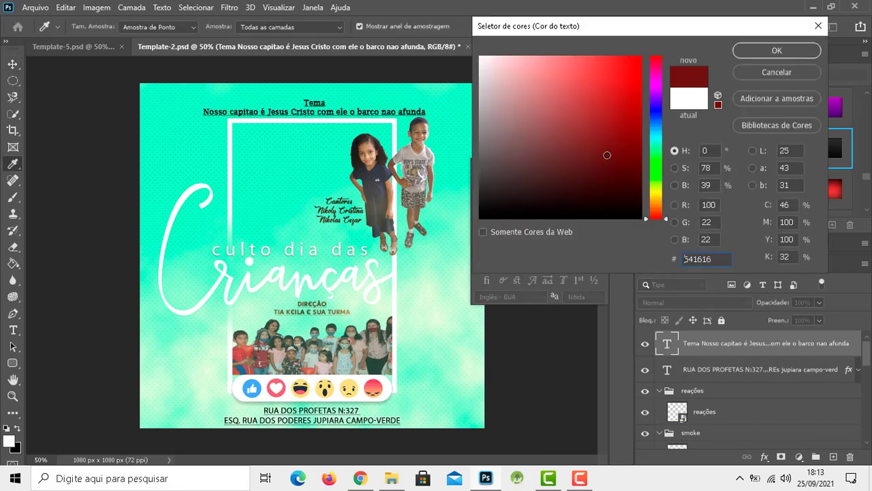
drag(607, 155, 514, 173)
drag(655, 126, 658, 179)
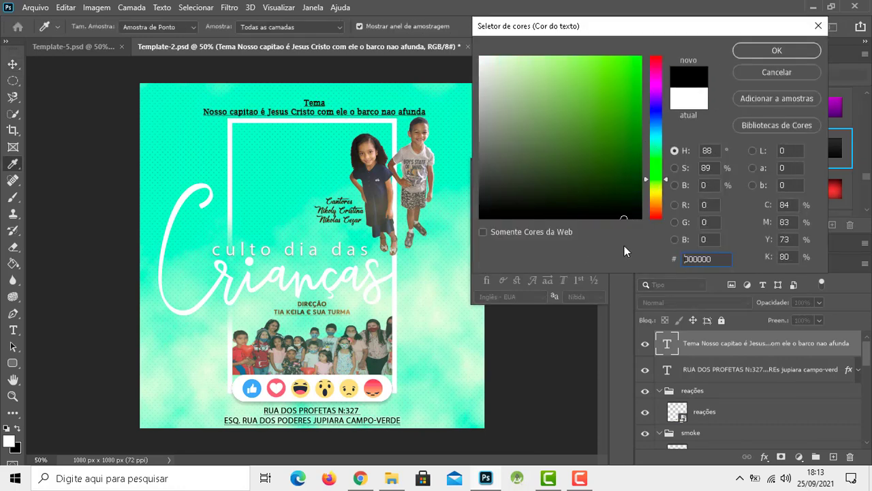
key(Return)
click(587, 246)
key(Return)
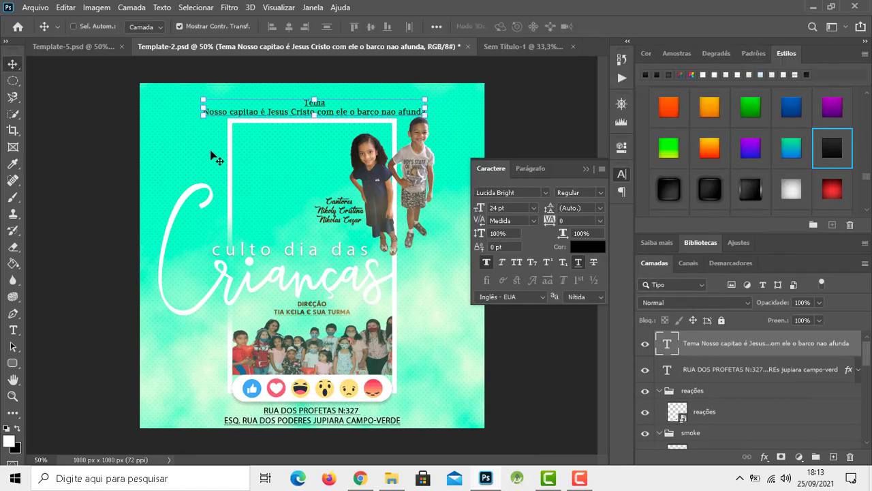
Set the theme line to &Matchmaker 36 pt and nudge it up toward the top edge.
click(545, 192)
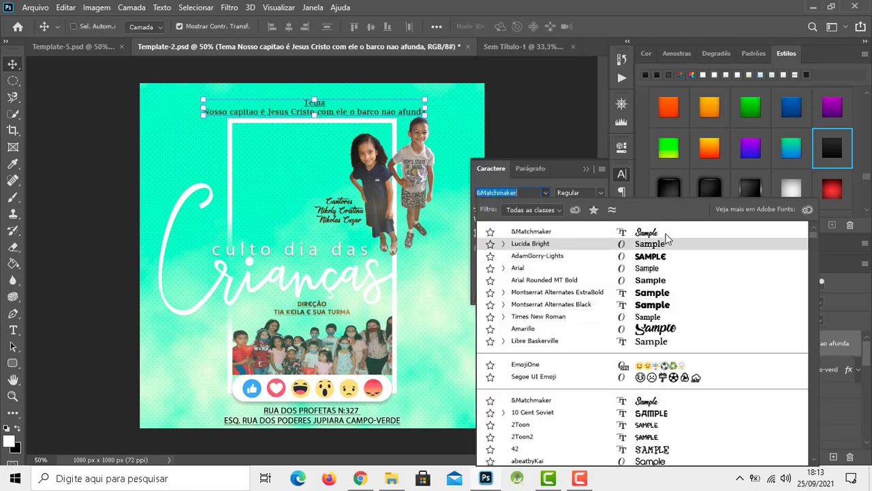
click(531, 231)
click(533, 207)
click(515, 344)
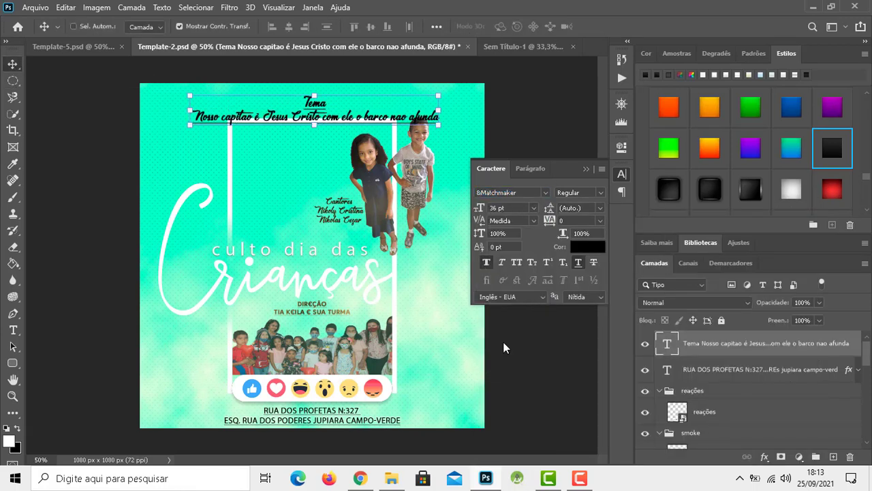
drag(322, 118, 323, 111)
click(74, 26)
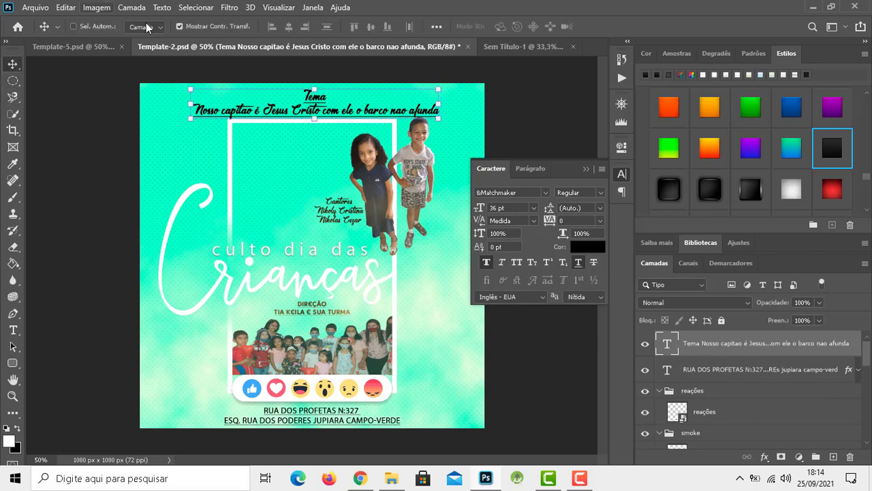
click(440, 186)
Shift the children photo down and place the mask notice at the flyer's lower right.
mouse_move(382, 205)
mouse_down()
mouse_move(383, 215)
mouse_move(164, 211)
mouse_up()
click(13, 81)
key(v)
mouse_move(443, 164)
mouse_down()
mouse_move(323, 127)
mouse_move(445, 417)
mouse_up()
Add the white 12/10 19hs date beside the singers credit and group it into textos.
click(477, 47)
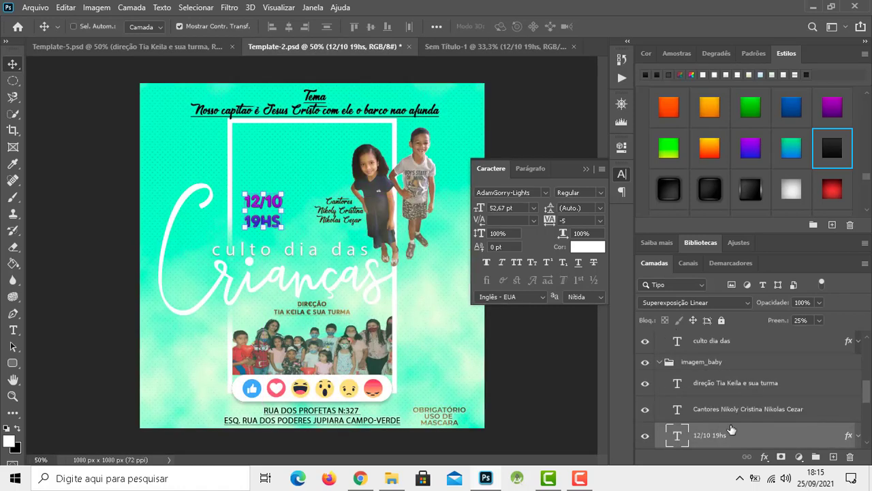
drag(161, 56, 263, 202)
click(587, 246)
key(Escape)
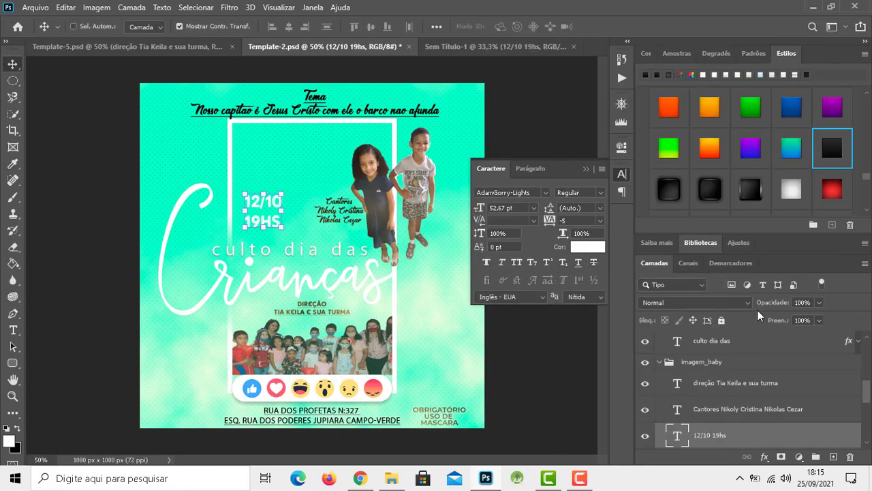
drag(749, 394, 715, 394)
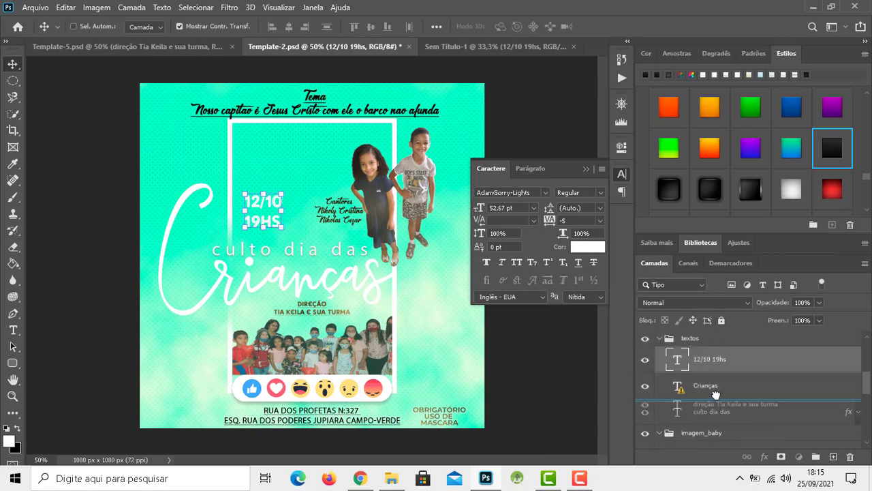
drag(715, 394, 726, 393)
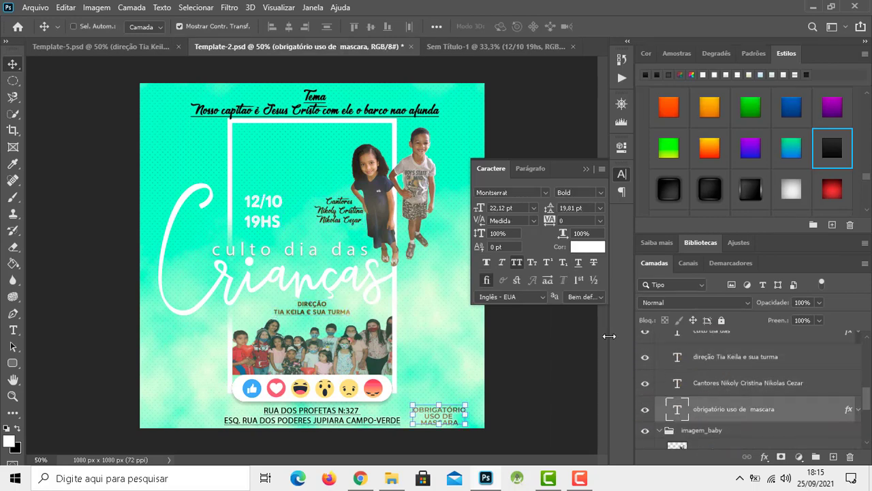
Select the 12/10 19HS date layer and try several white and light preset styles on it.
scroll(749, 150, down, 2)
click(832, 158)
scroll(744, 378, up, 1)
click(744, 356)
scroll(744, 378, up, 2)
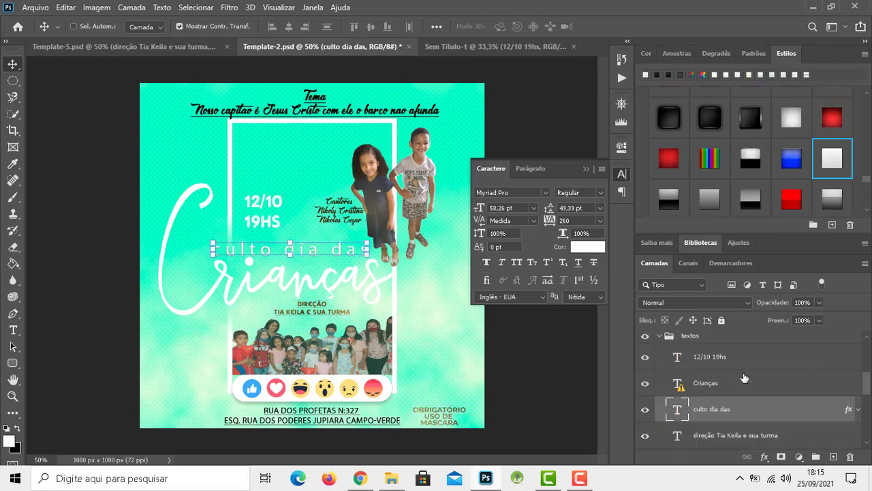
click(744, 356)
click(831, 158)
scroll(778, 183, down, 1)
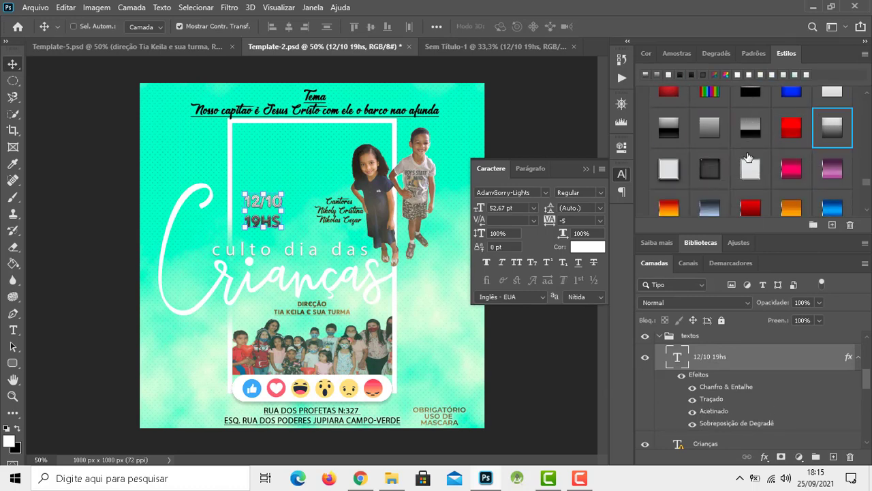
click(668, 158)
scroll(709, 157, down, 1)
click(710, 146)
scroll(749, 150, down, 1)
click(793, 150)
scroll(794, 150, down, 1)
click(791, 147)
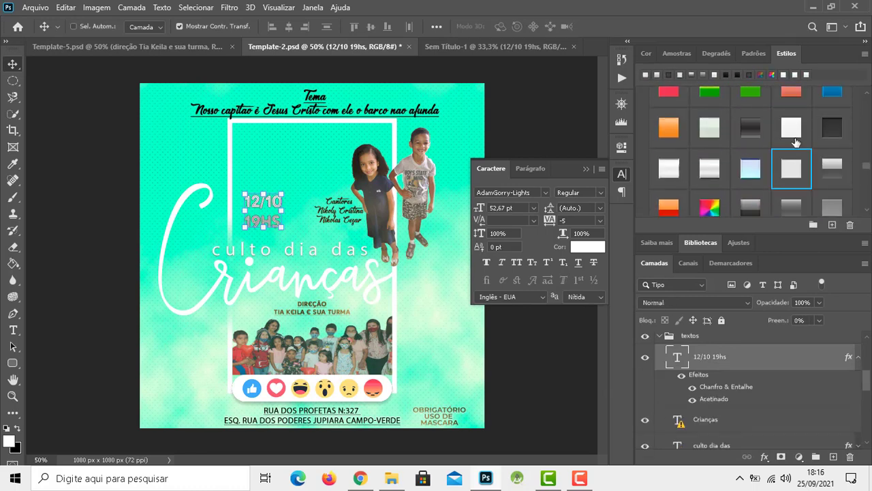
Give the date a dark preset style with inner shadow, inner glow and gradient overlay.
click(709, 128)
click(832, 149)
scroll(765, 156, up, 1)
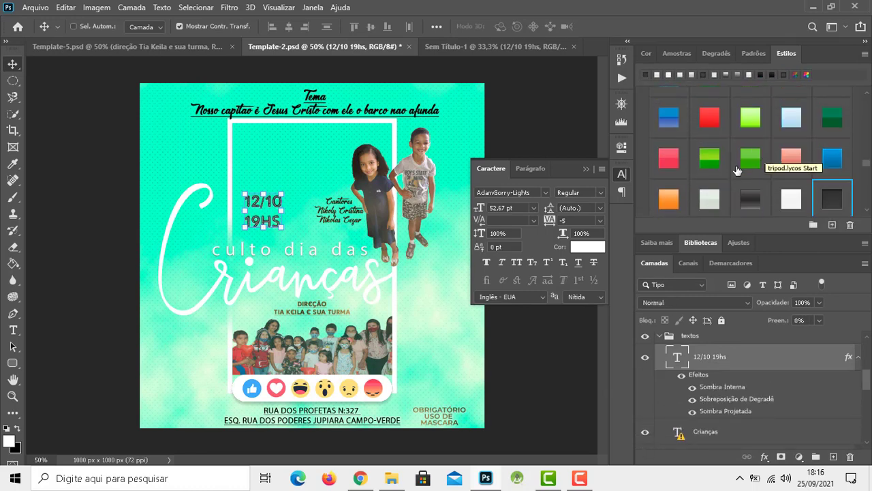
scroll(735, 171, up, 1)
click(685, 150)
scroll(685, 149, up, 1)
click(827, 167)
scroll(828, 167, up, 1)
click(828, 167)
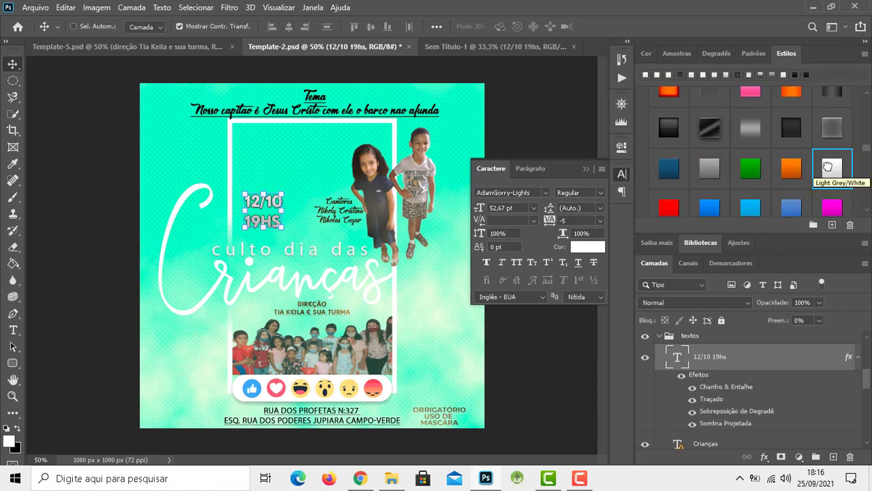
scroll(828, 167, up, 1)
click(784, 171)
Nudge the 12/10 19HS date slightly left, then return to the Sem Título-1 document.
click(13, 81)
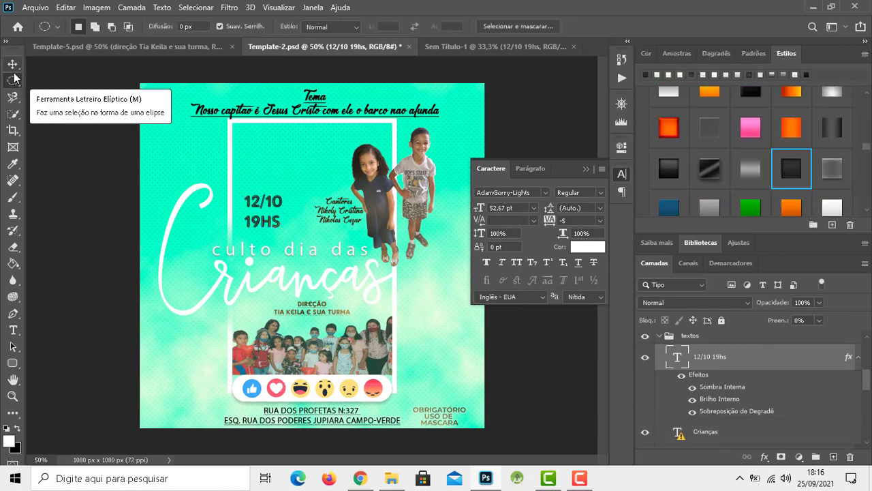
click(12, 64)
drag(256, 213, 237, 223)
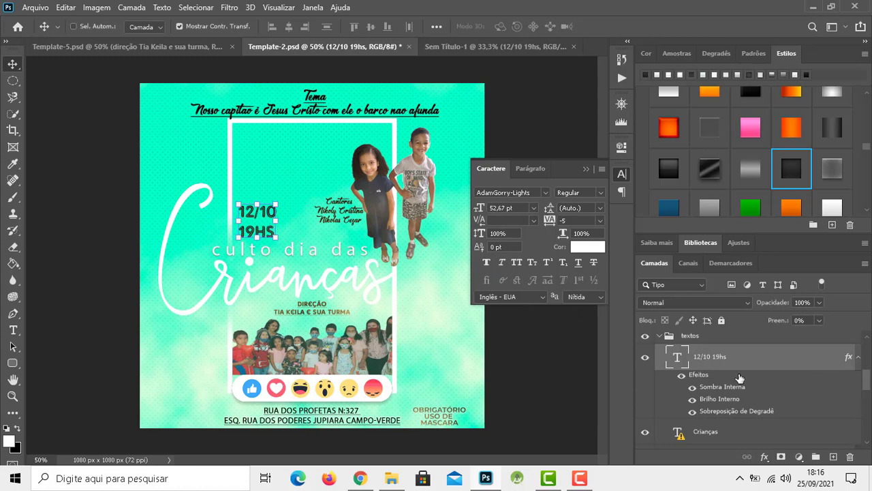
scroll(739, 378, down, 3)
click(722, 356)
scroll(768, 175, down, 2)
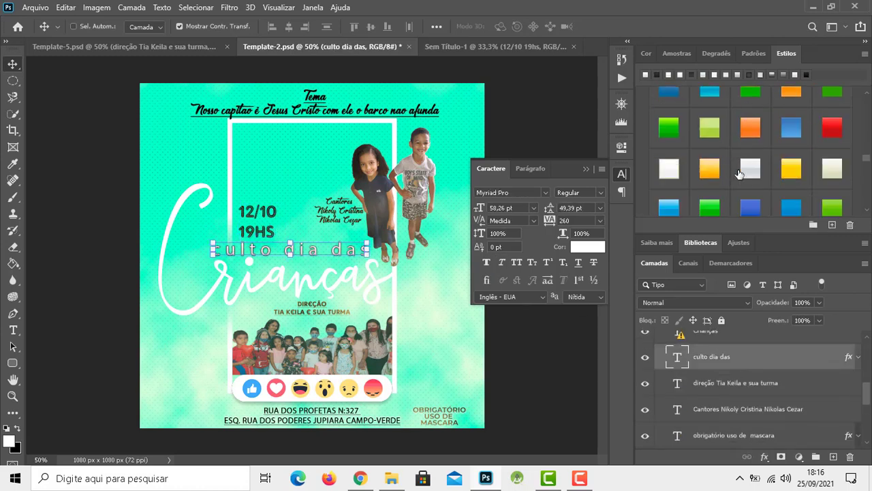
scroll(756, 167, down, 2)
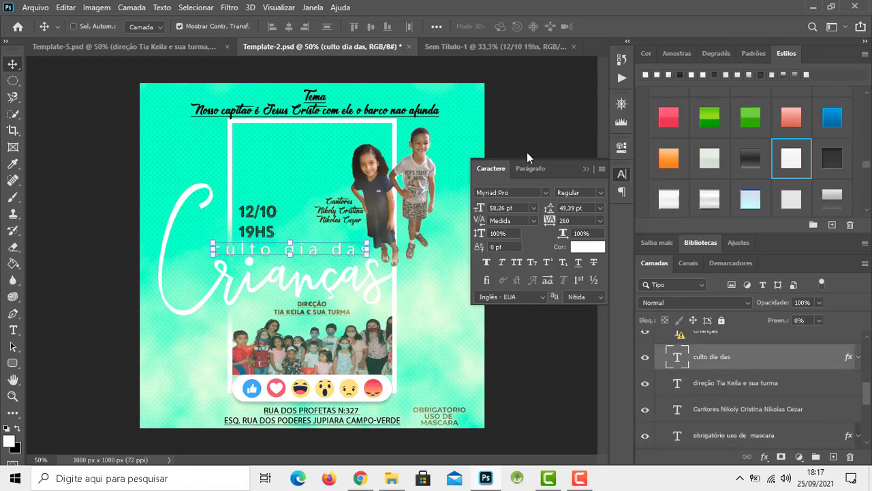
click(471, 45)
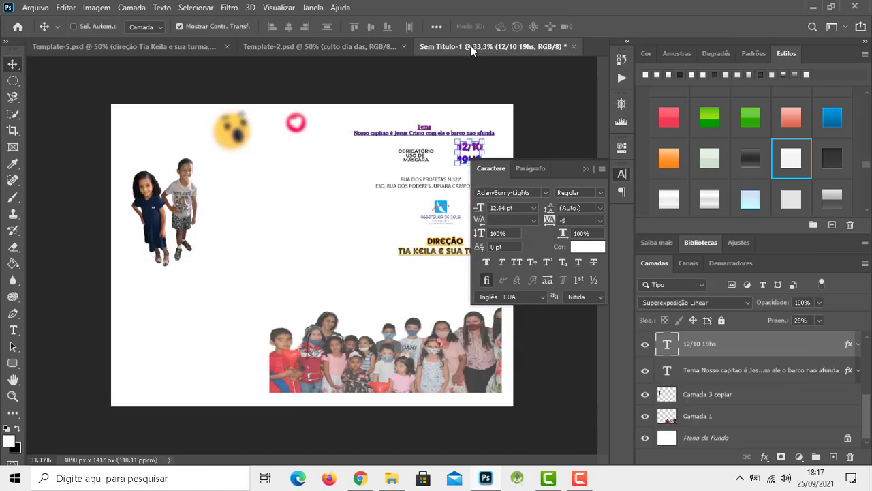
Copy the Assembleia de Deus logo to the flyer's bottom-left, reorder the Tema and address layers, and return to Sem Título-1.
ctrl+click(439, 215)
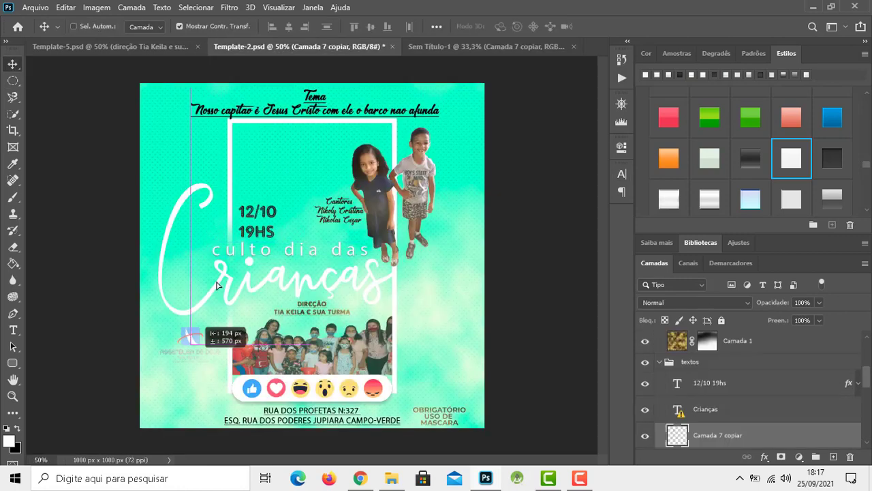
drag(302, 47, 180, 358)
click(729, 369)
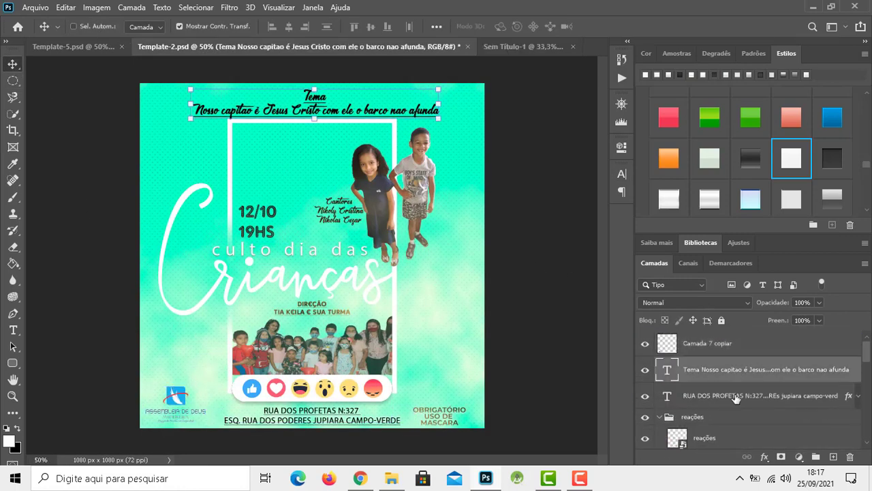
shift+click(729, 395)
mouse_move(730, 376)
mouse_down()
mouse_move(727, 402)
mouse_move(720, 371)
mouse_move(731, 351)
mouse_move(709, 339)
mouse_up()
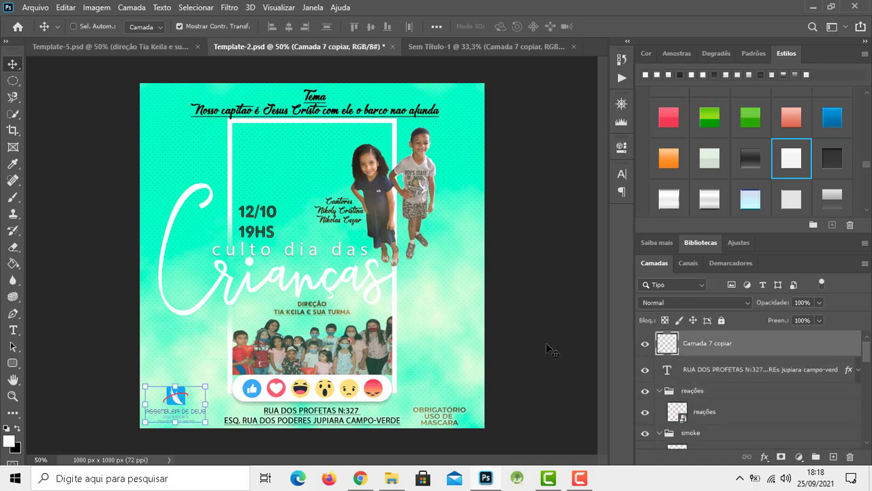
drag(546, 342, 342, 247)
Copy the blurred surprised emoji to the flyer's top-left and place a blurred heart beside the date.
ctrl+click(224, 135)
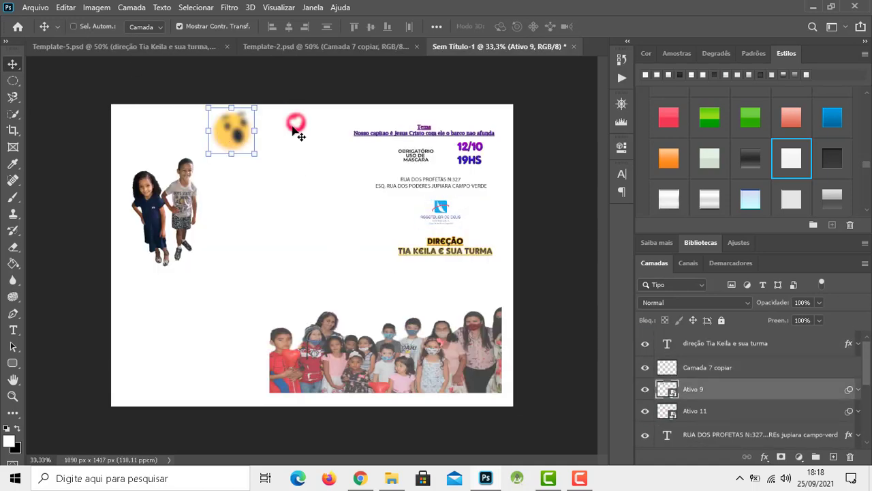
drag(475, 277, 279, 197)
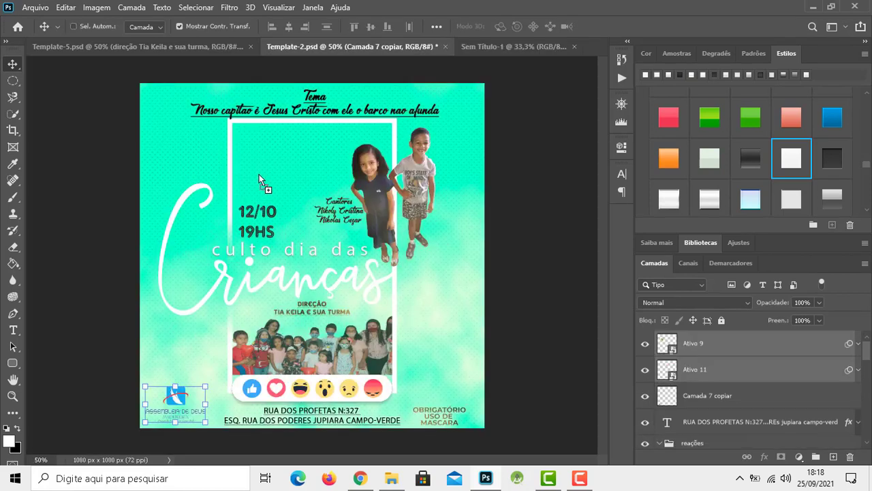
mouse_move(315, 162)
mouse_down()
mouse_move(250, 308)
mouse_move(441, 385)
mouse_move(203, 200)
mouse_up()
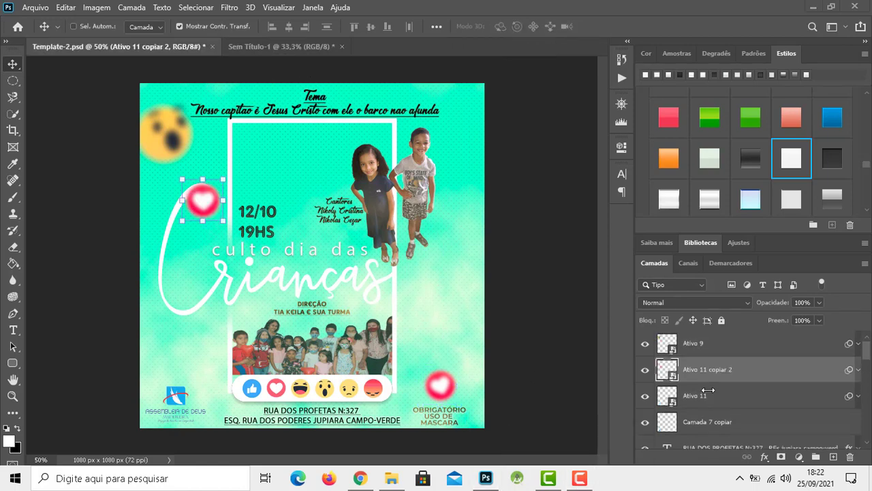
scroll(722, 368, down, 5)
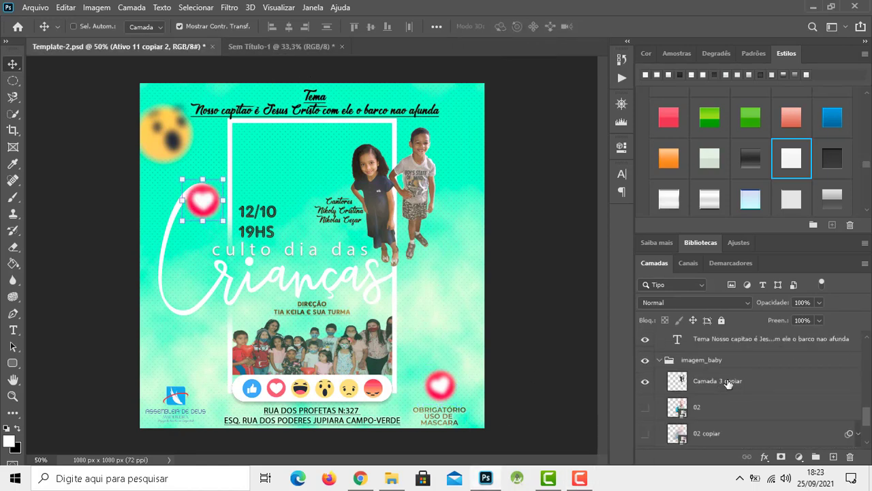
scroll(743, 381, up, 5)
click(743, 382)
key(ctrl+Tab)
key(ctrl+Tab)
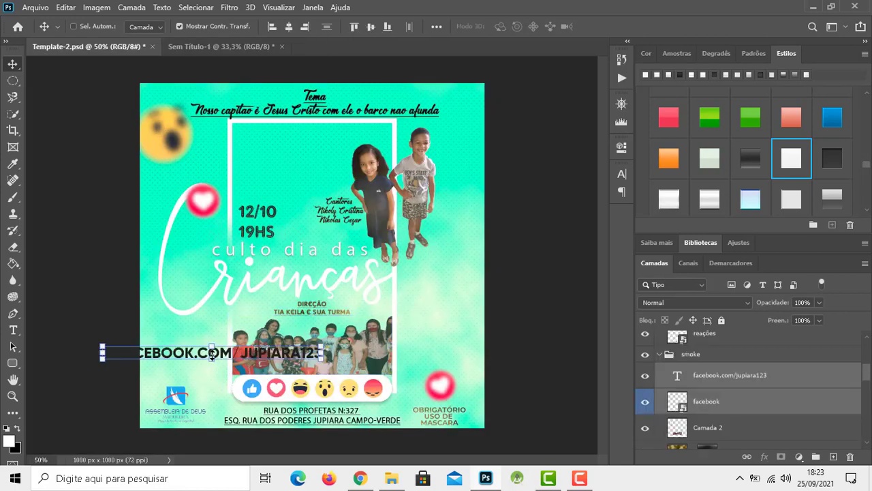
mouse_move(198, 350)
mouse_down()
mouse_move(320, 303)
mouse_move(314, 131)
mouse_up()
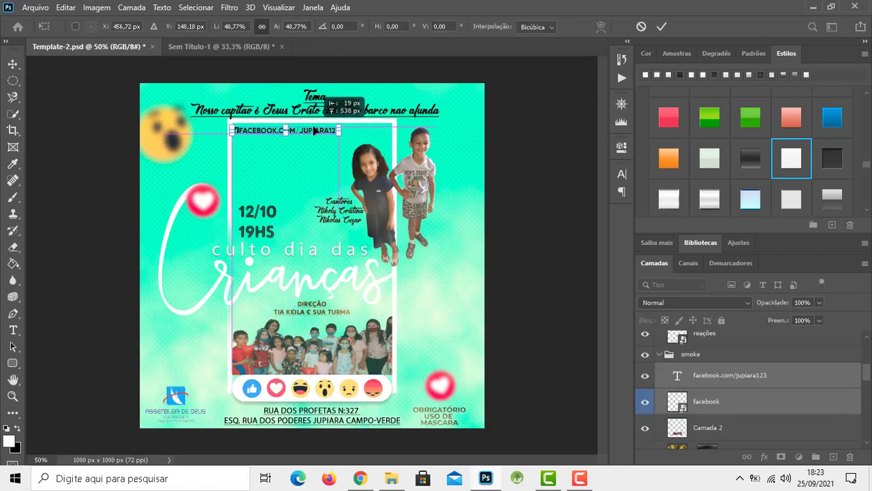
key(Return)
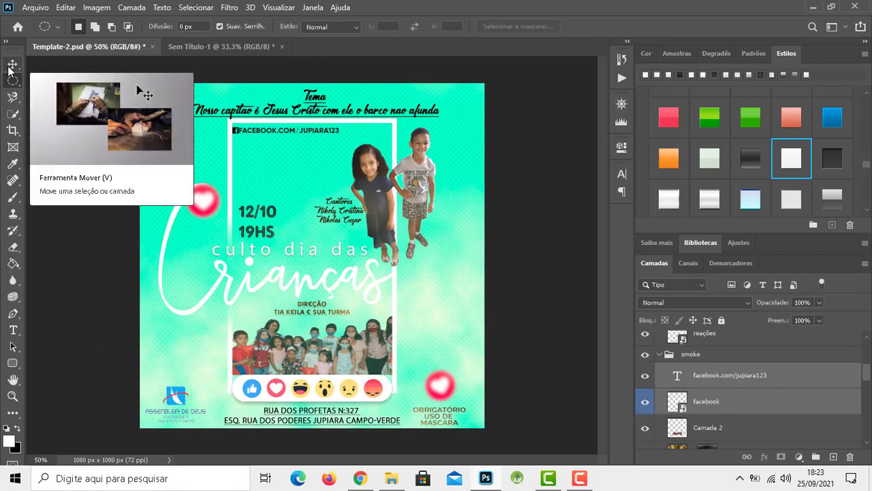
key(ctrl+shift+alt+e)
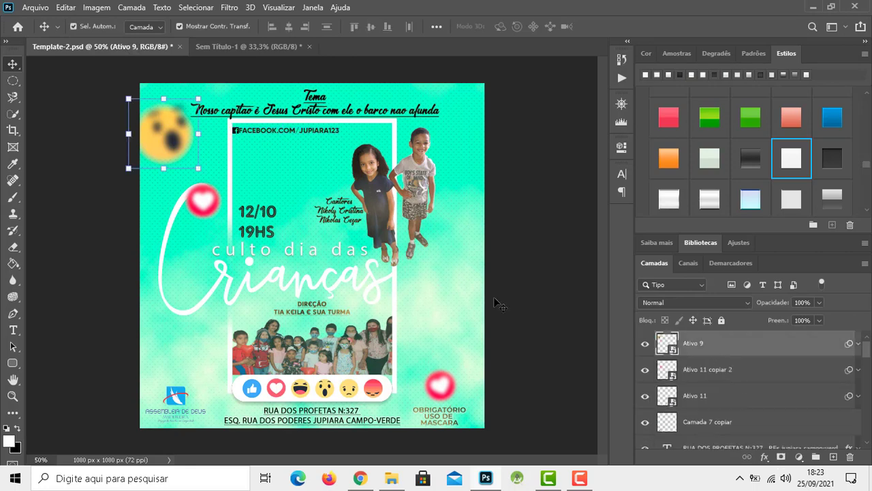
In Camera Raw's Detalhe settings, lower Nitidez amount and masking and reduce Luminescência noise.
click(228, 7)
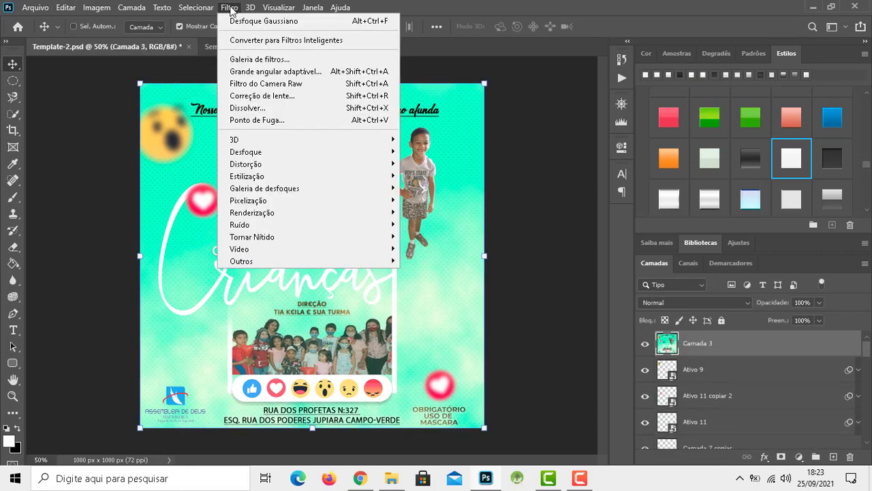
click(259, 80)
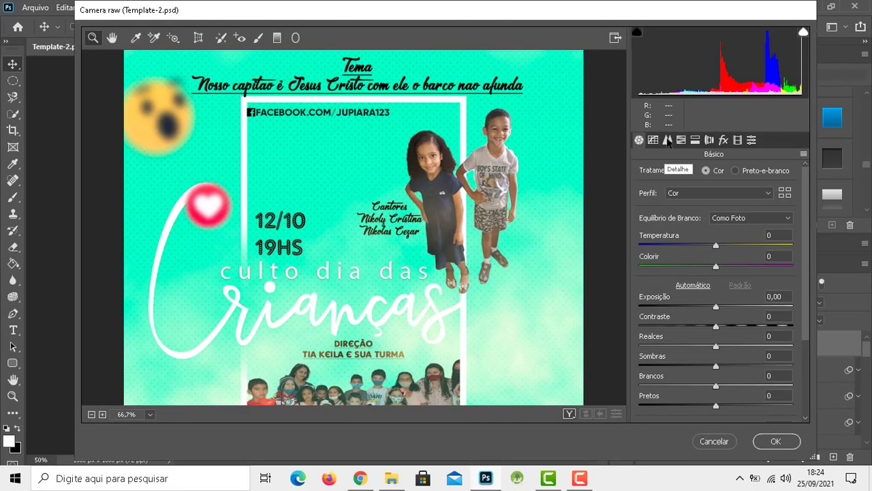
click(668, 141)
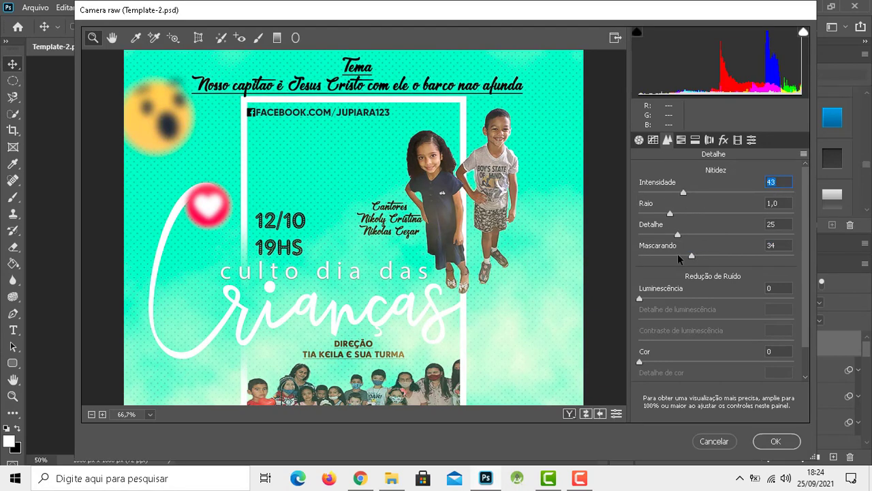
key(ctrl+plus)
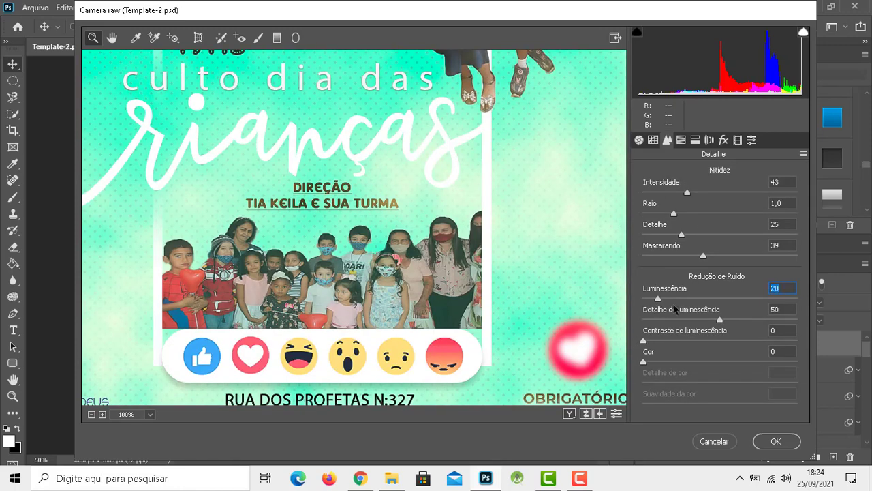
drag(686, 191, 667, 190)
drag(695, 255, 686, 255)
drag(674, 298, 665, 298)
click(774, 443)
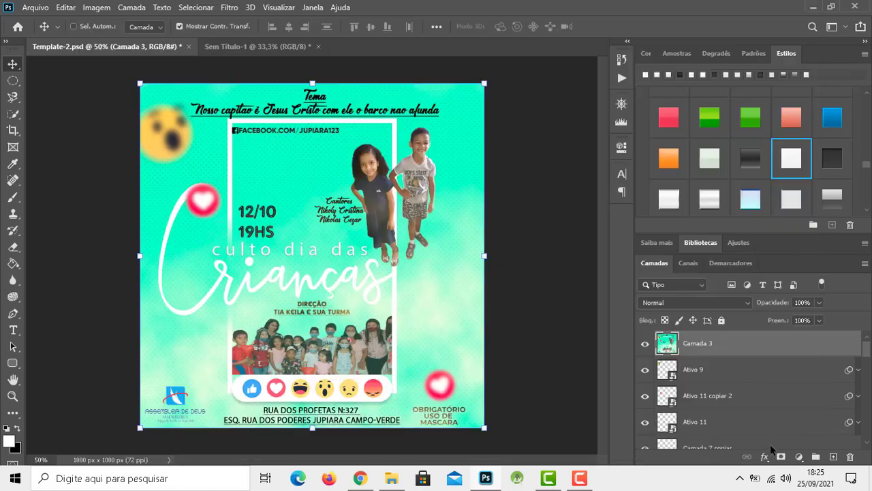
Open Save for Web with PNG-24 and inspect the flyer preview.
click(36, 7)
click(293, 236)
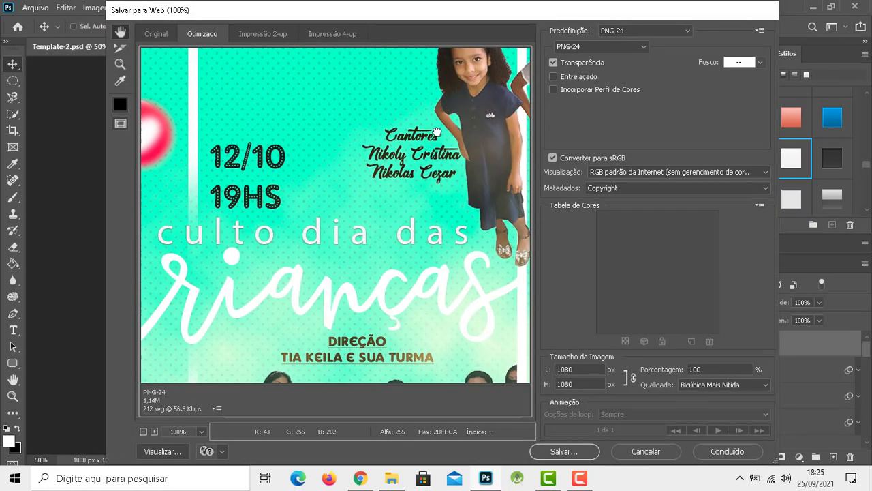
drag(327, 171, 325, 382)
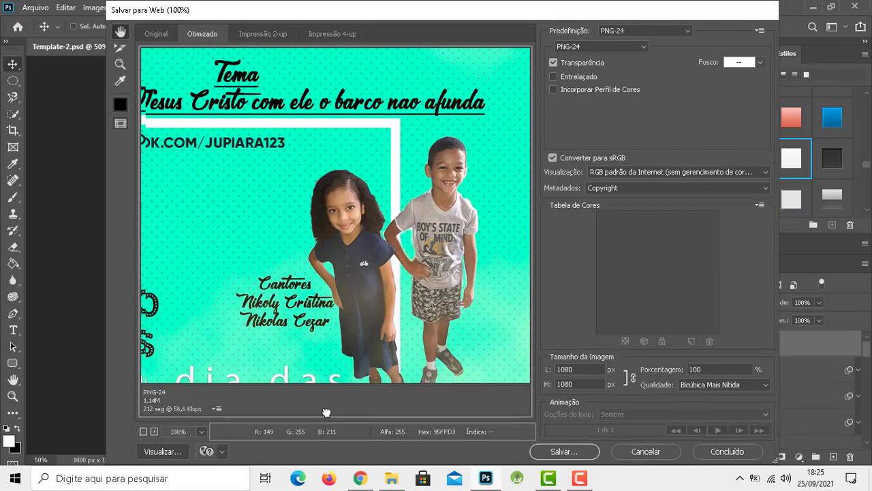
mouse_move(408, 367)
mouse_down()
mouse_move(384, 294)
mouse_move(531, 293)
mouse_up()
drag(341, 102, 340, 355)
drag(340, 306, 341, 170)
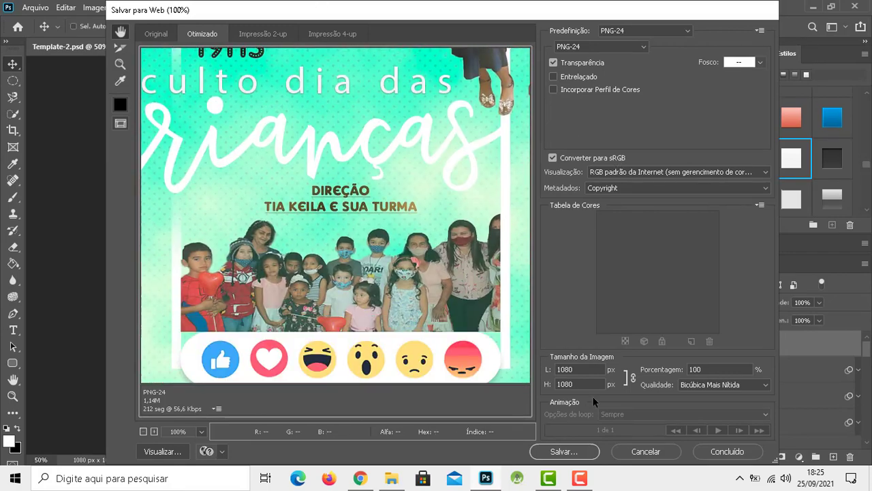
Save the PNG-24 export as dia-das-crianças.png in prontos, replacing the existing file.
click(564, 451)
scroll(442, 191, down, 5)
scroll(450, 190, up, 5)
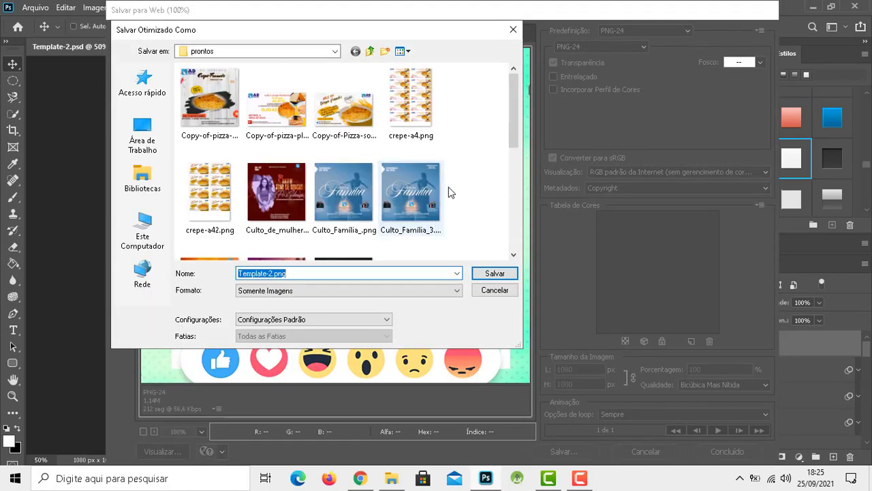
scroll(442, 179, down, 5)
scroll(439, 172, up, 5)
scroll(439, 173, down, 1)
click(276, 156)
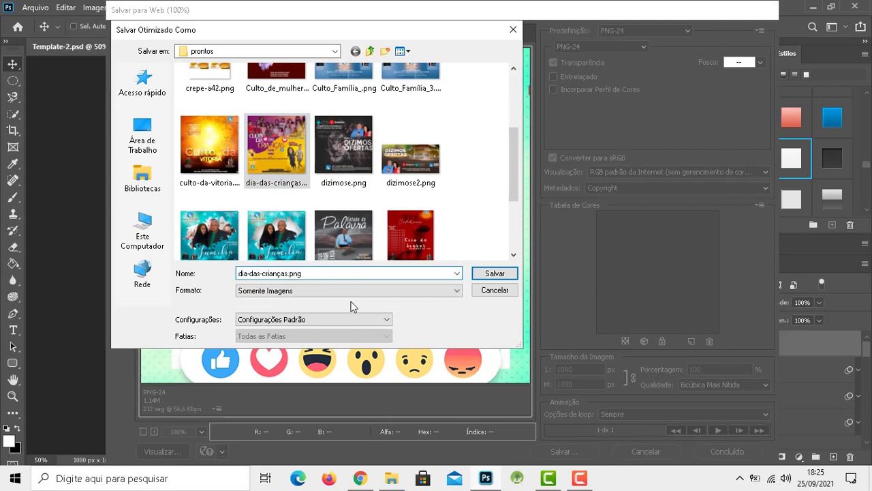
click(486, 276)
click(475, 219)
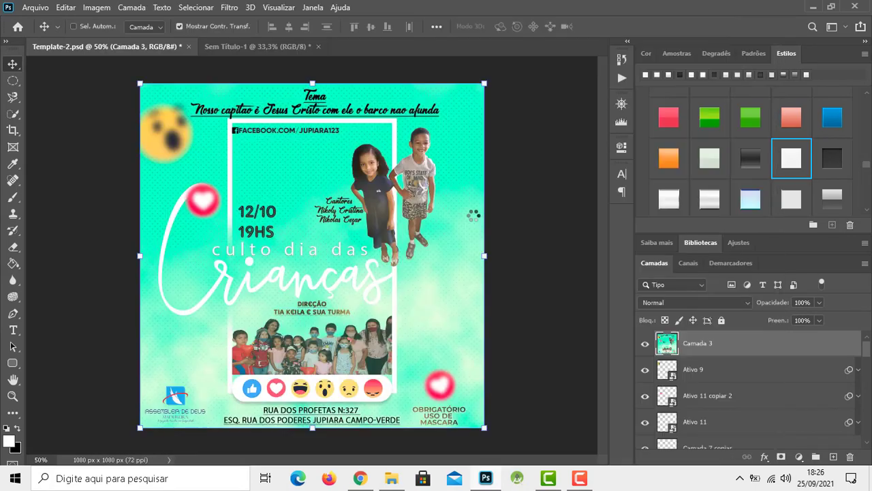
Begin saving the layered PSD to this computer as culto das crianças2.psd.
key(ctrl+shift+s)
click(447, 370)
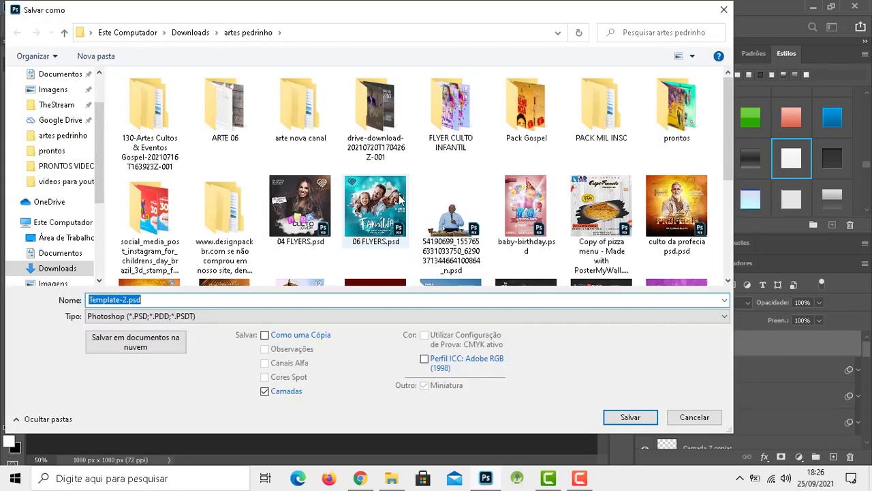
click(217, 109)
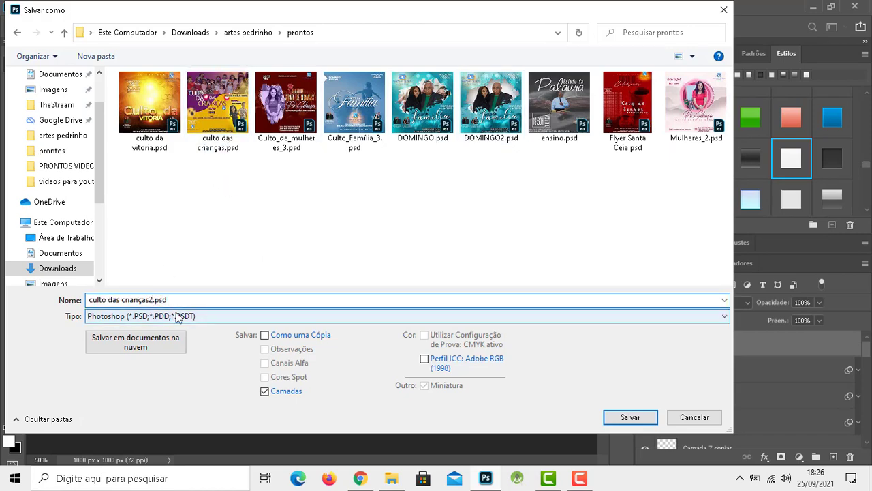